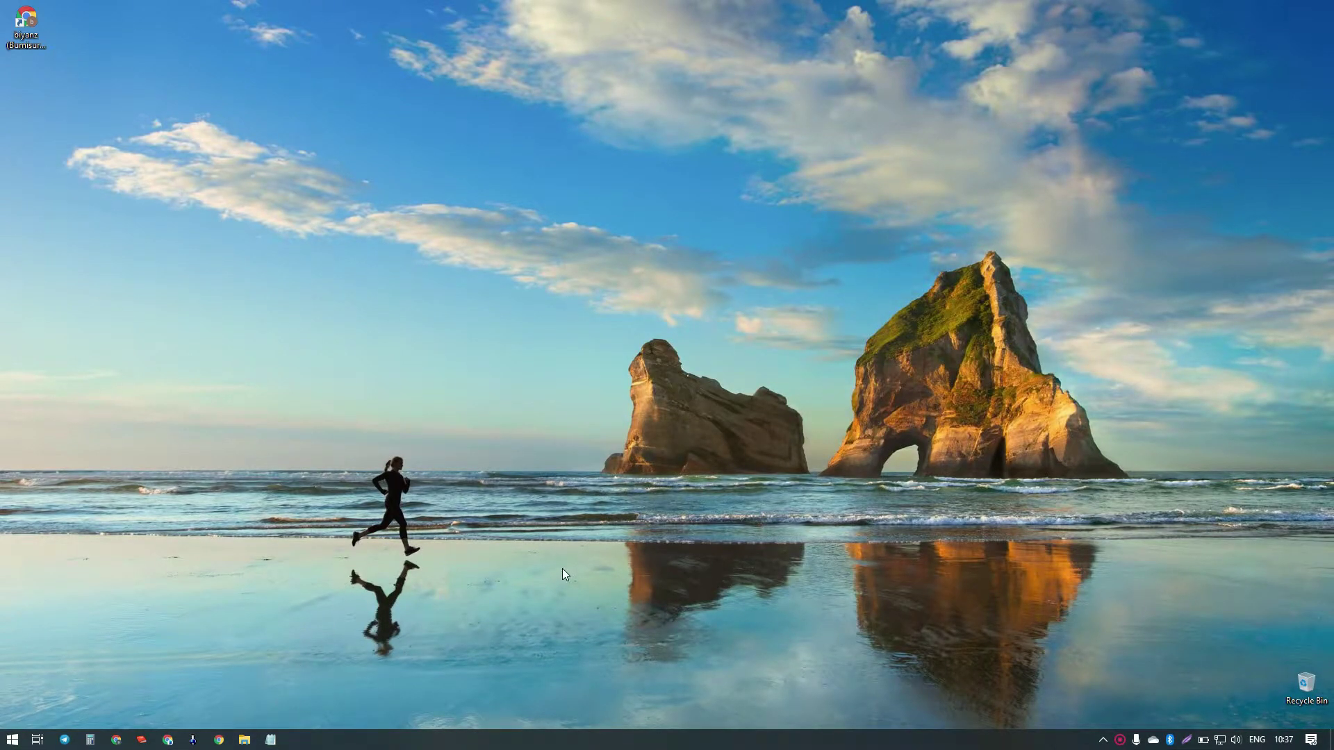
# - Open Command Prompt and run services.msc to launch the Services console
pyautogui.press('super')
pyautogui.write('cmd')
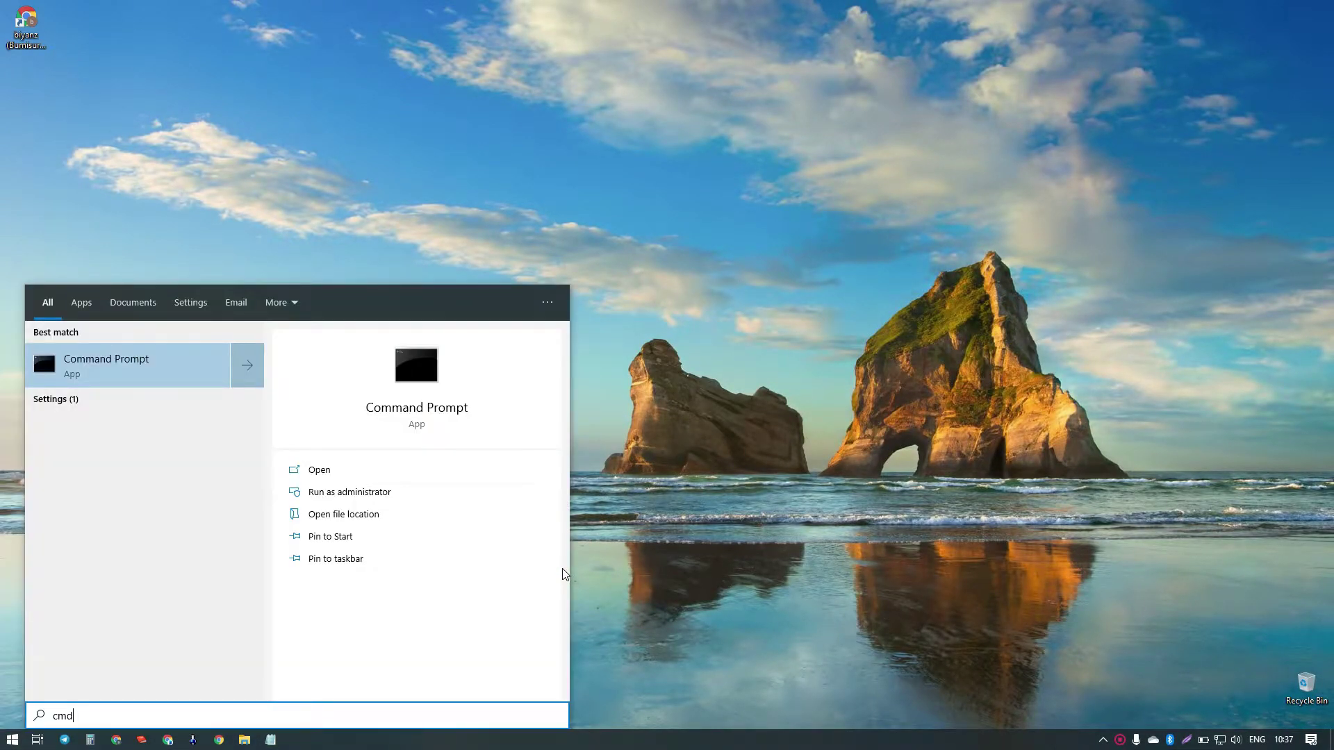
pyautogui.press('Return')
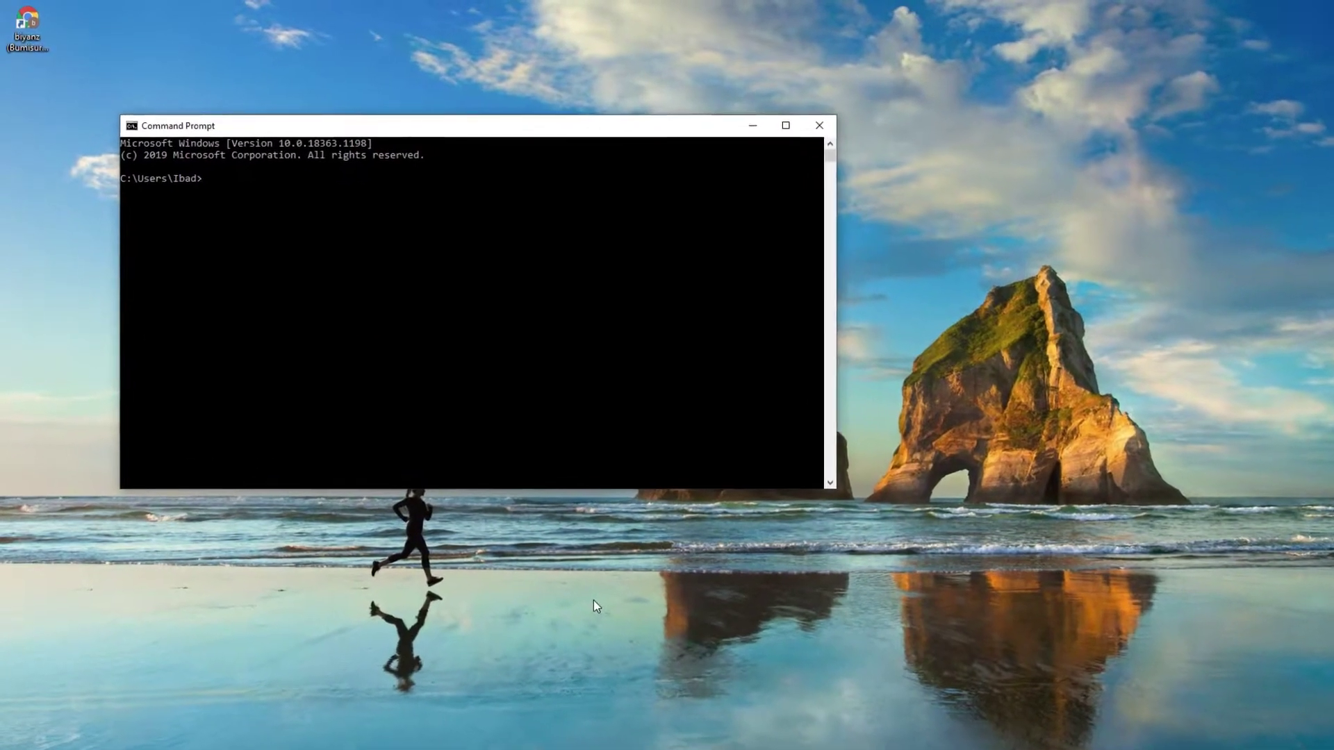
pyautogui.write('ser')
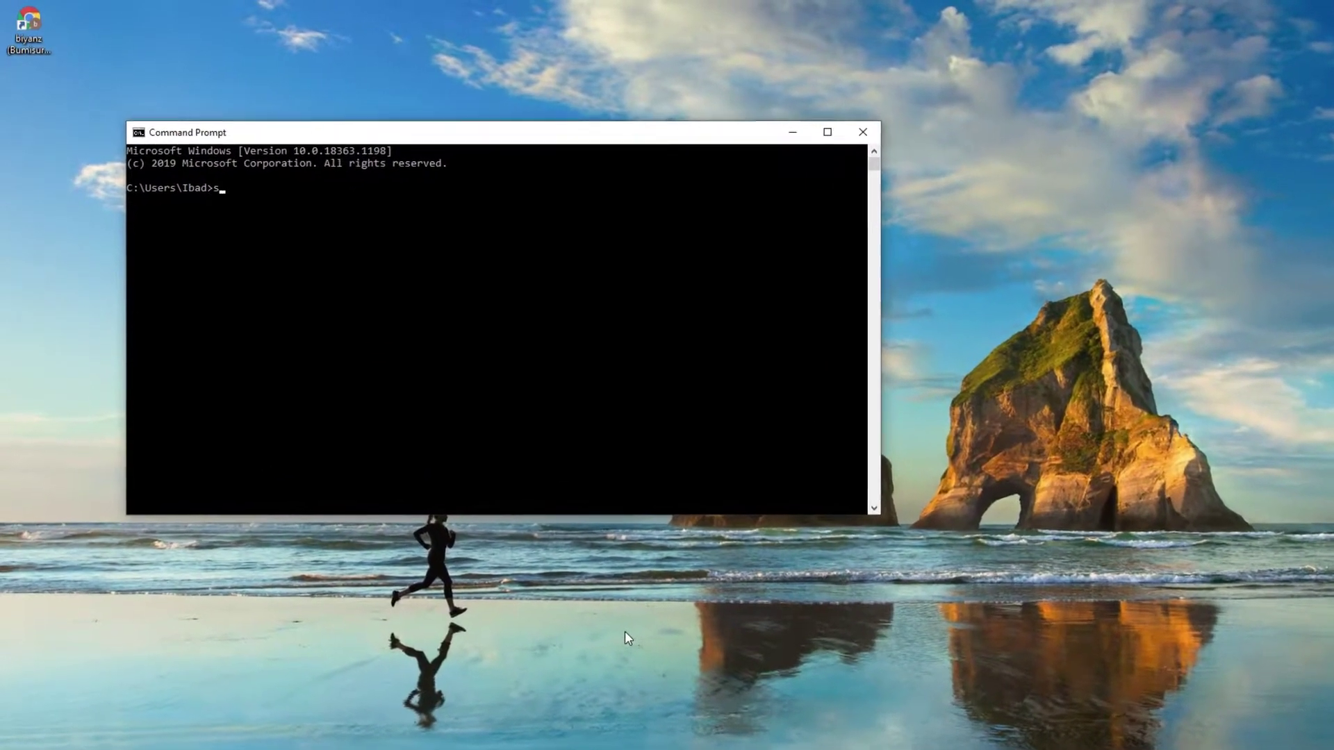
pyautogui.write('vices.')
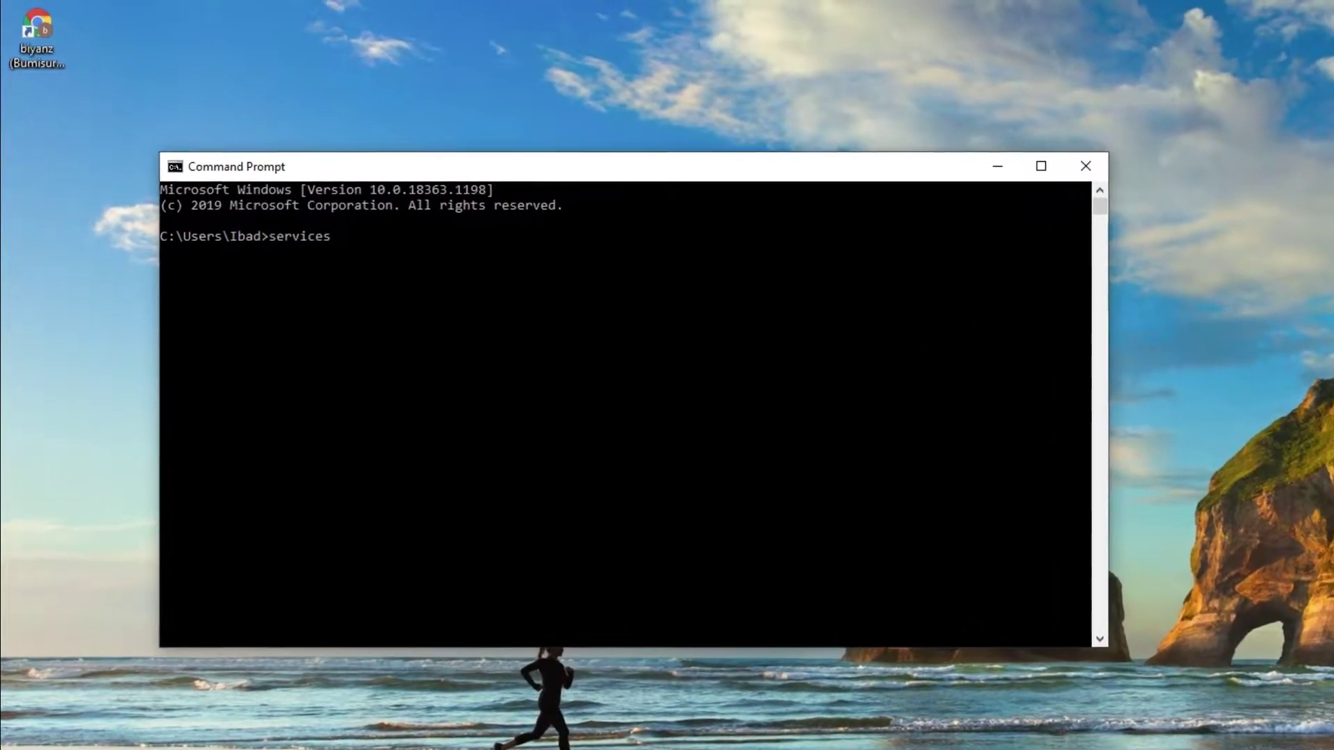
pyautogui.write('msc')
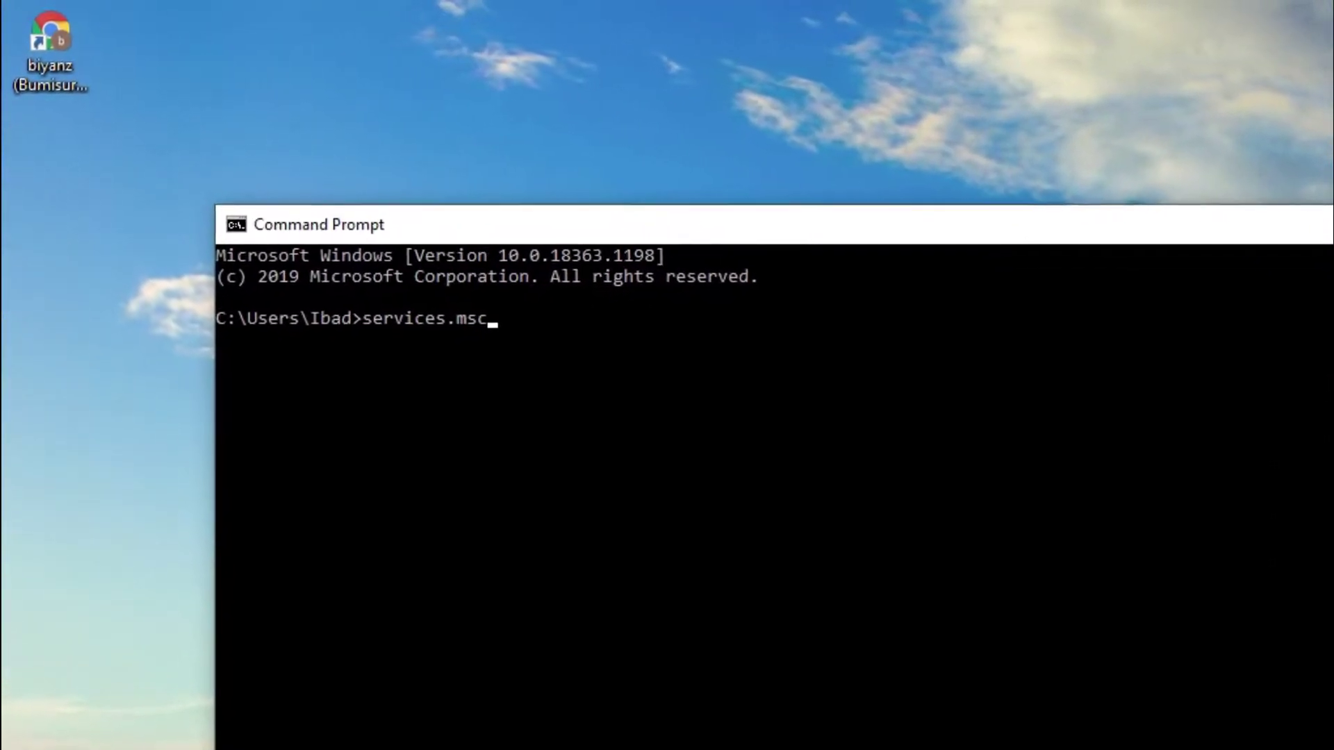
pyautogui.press('Return')
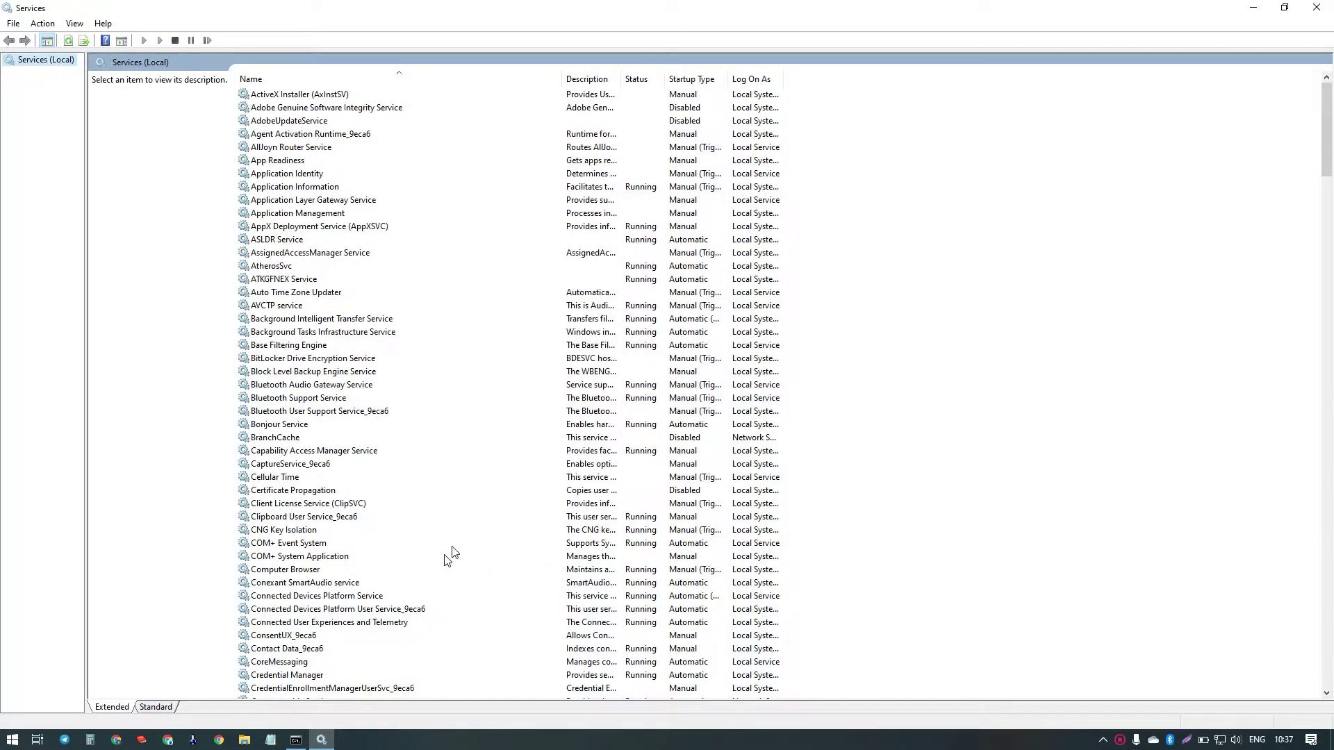
# - Find the Windows Mobile Hotspot Service in the services list and stop it
pyautogui.moveTo(1325, 115); pyautogui.dragTo(1325, 248)
pyautogui.scroll(-20, 460, 358)
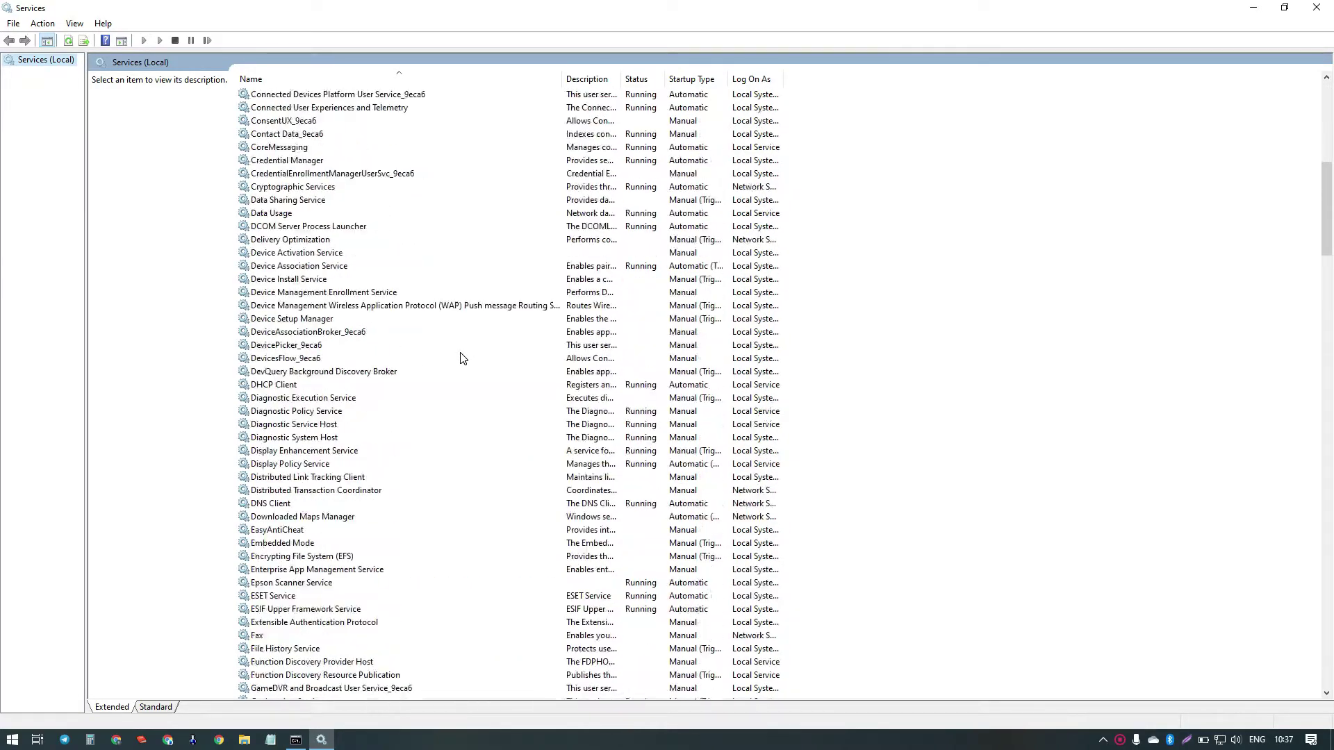
pyautogui.moveTo(1324, 248); pyautogui.dragTo(1330, 619)
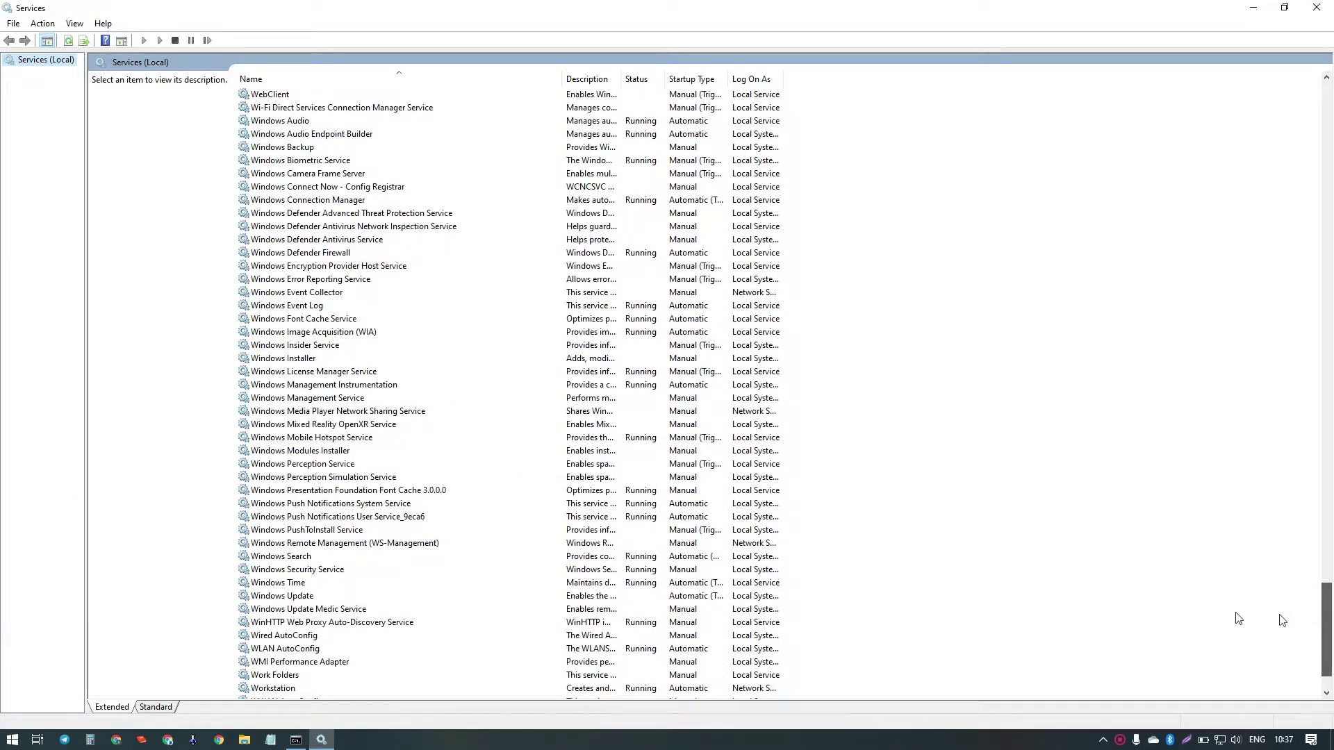
pyautogui.click(332, 439)
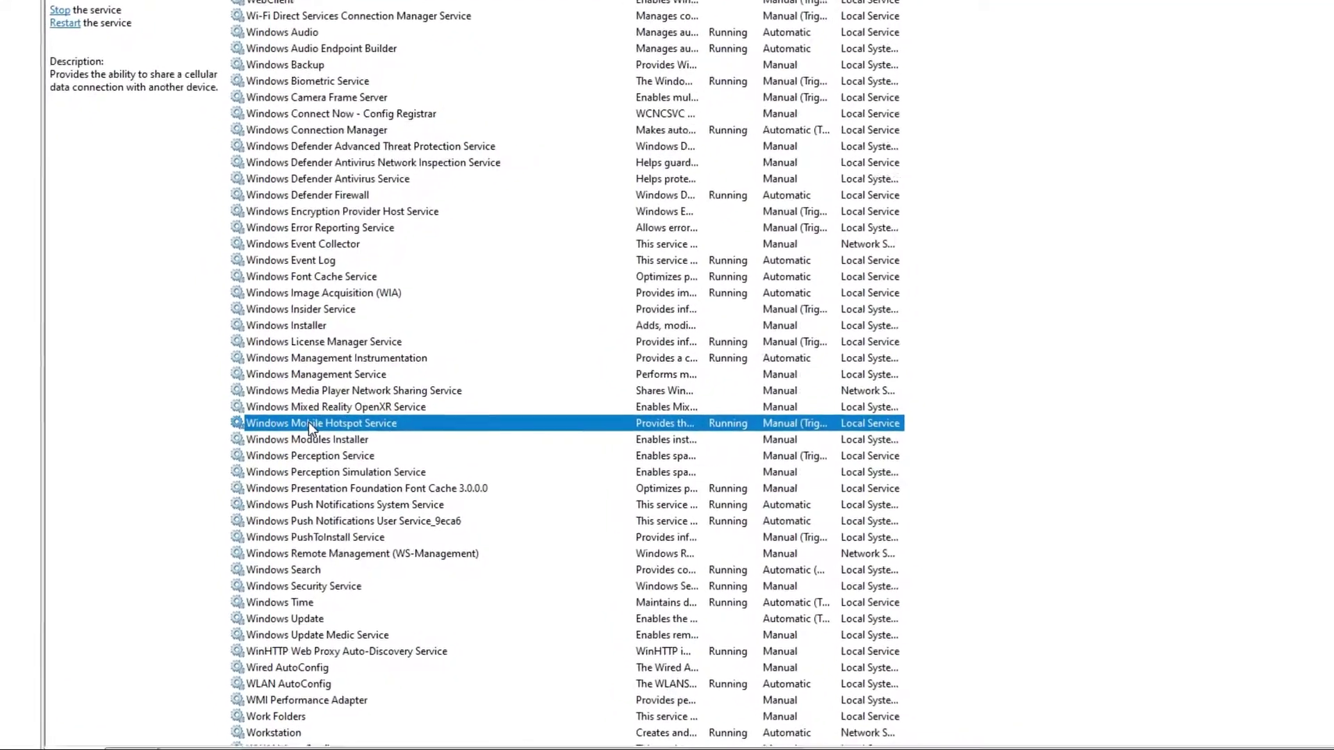
pyautogui.rightClick(375, 423)
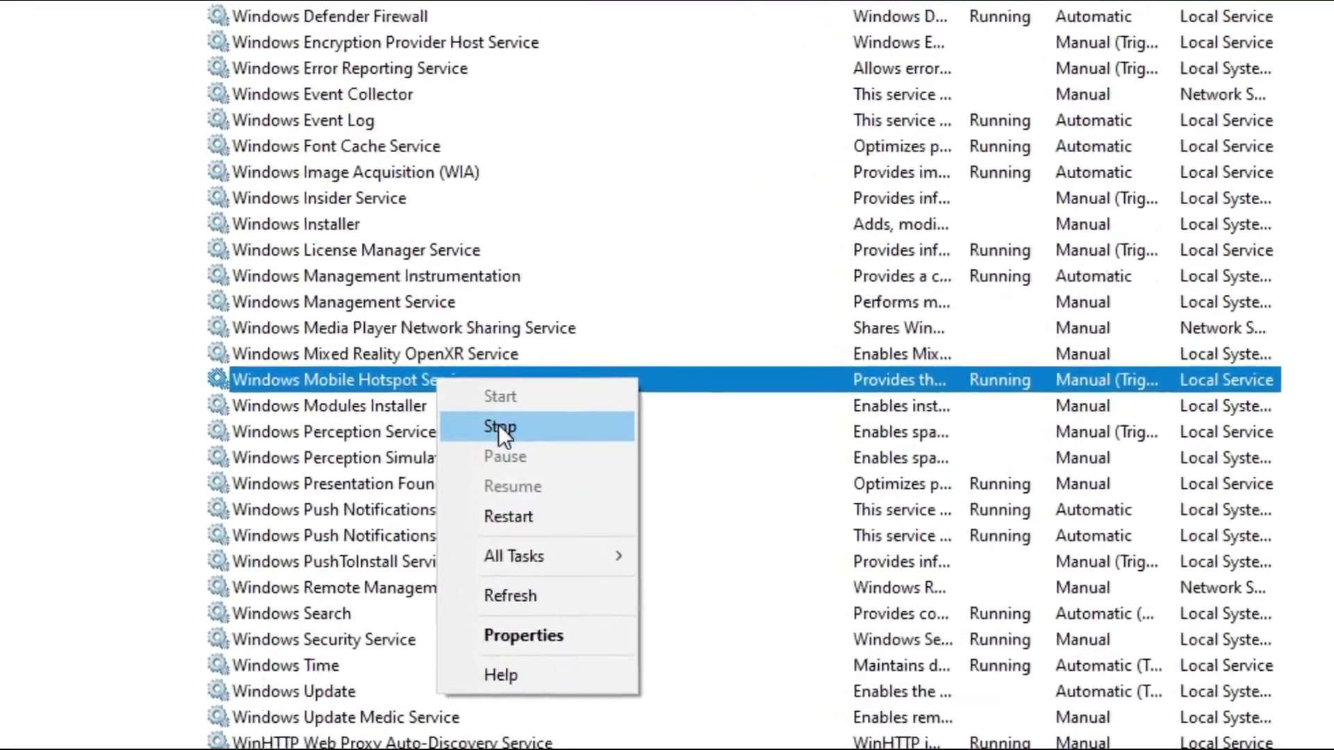
pyautogui.click(486, 434)
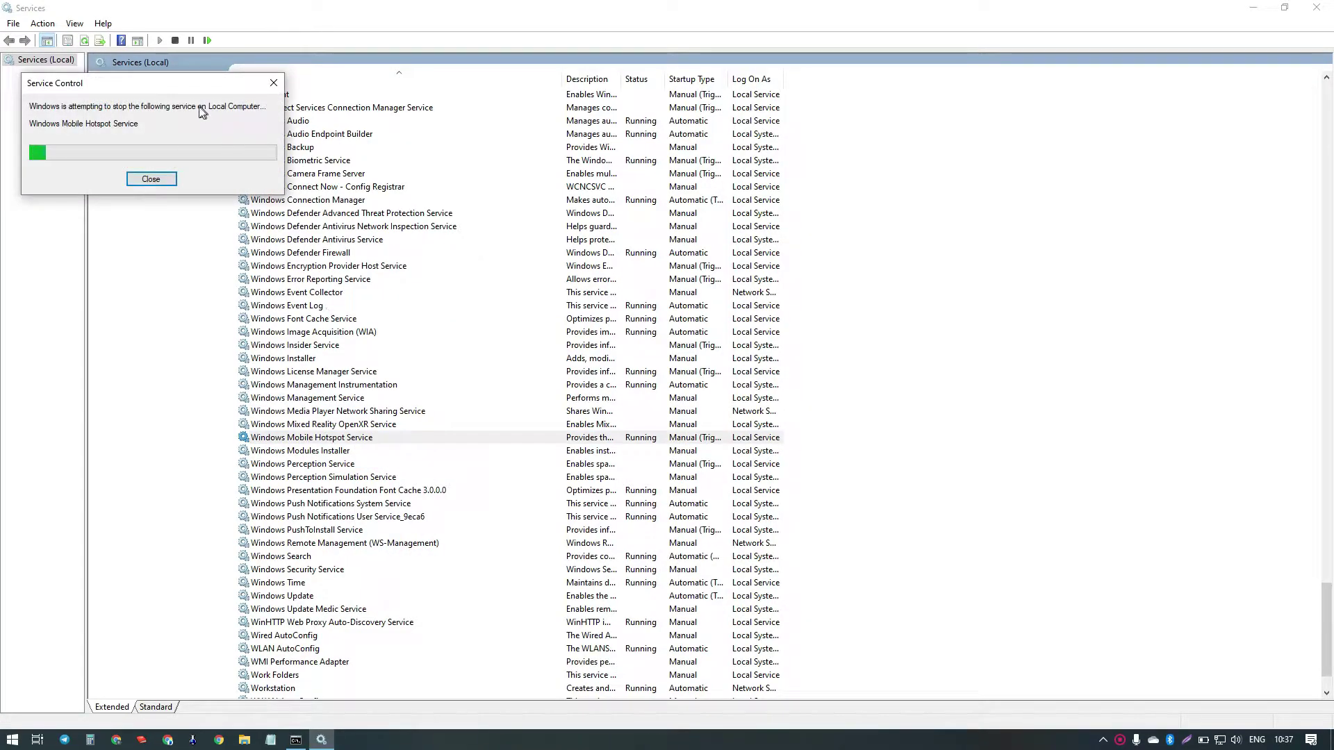
# - Check which control commands are available for the Windows Mobile Hotspot Service, leaving the service as it is
pyautogui.rightClick(340, 442)
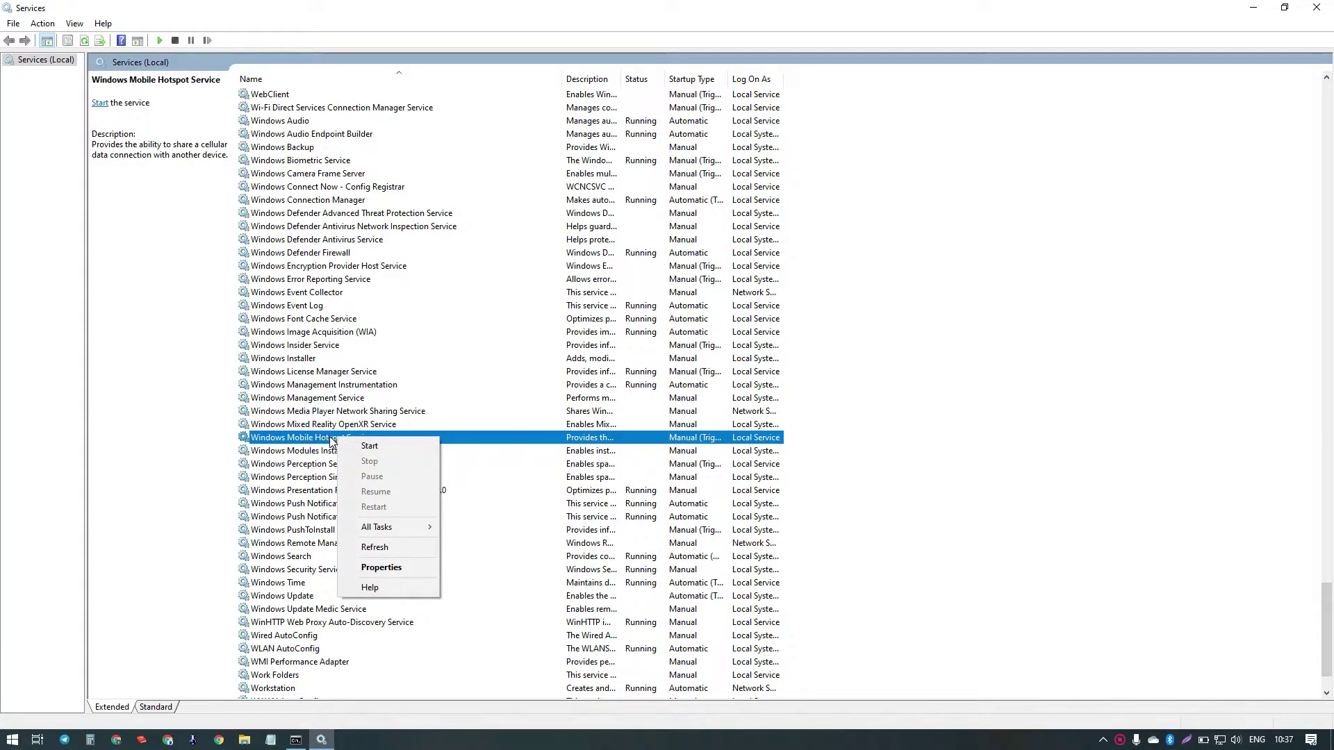
pyautogui.click(324, 441)
pyautogui.rightClick(322, 438)
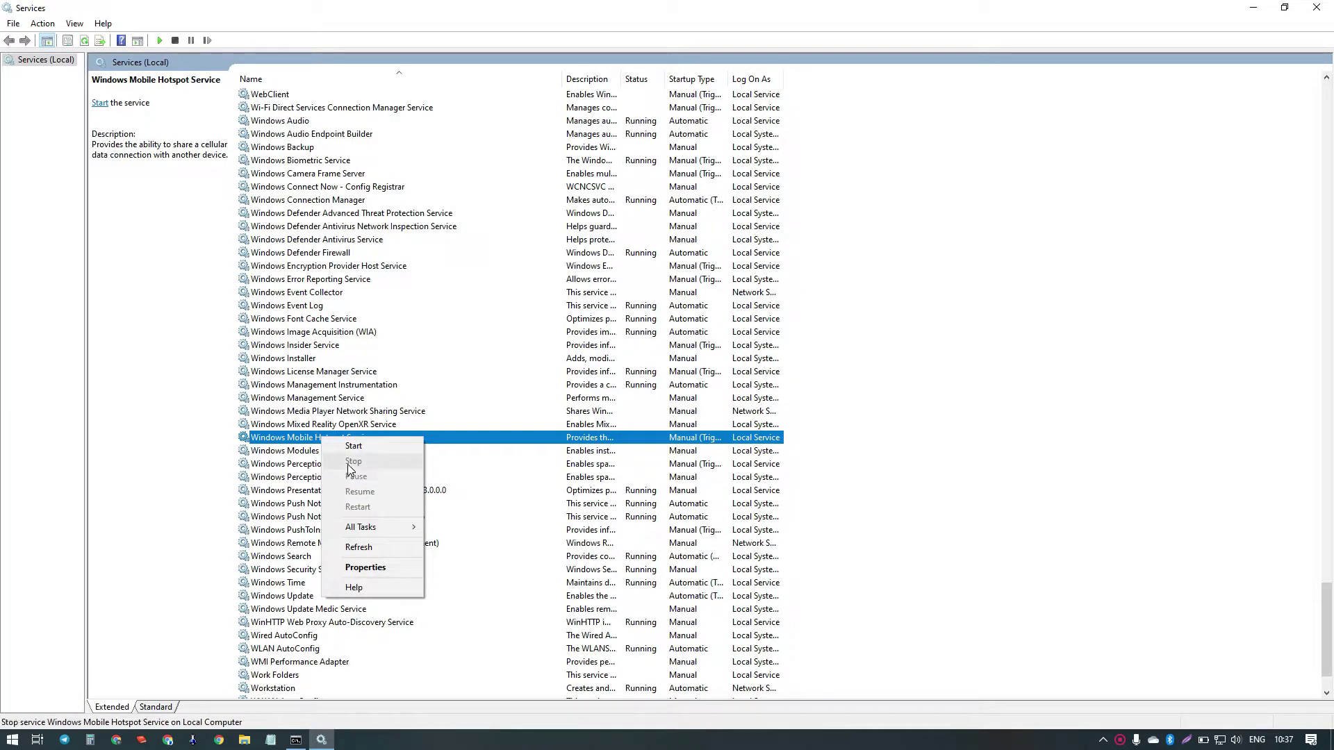
pyautogui.click(925, 459)
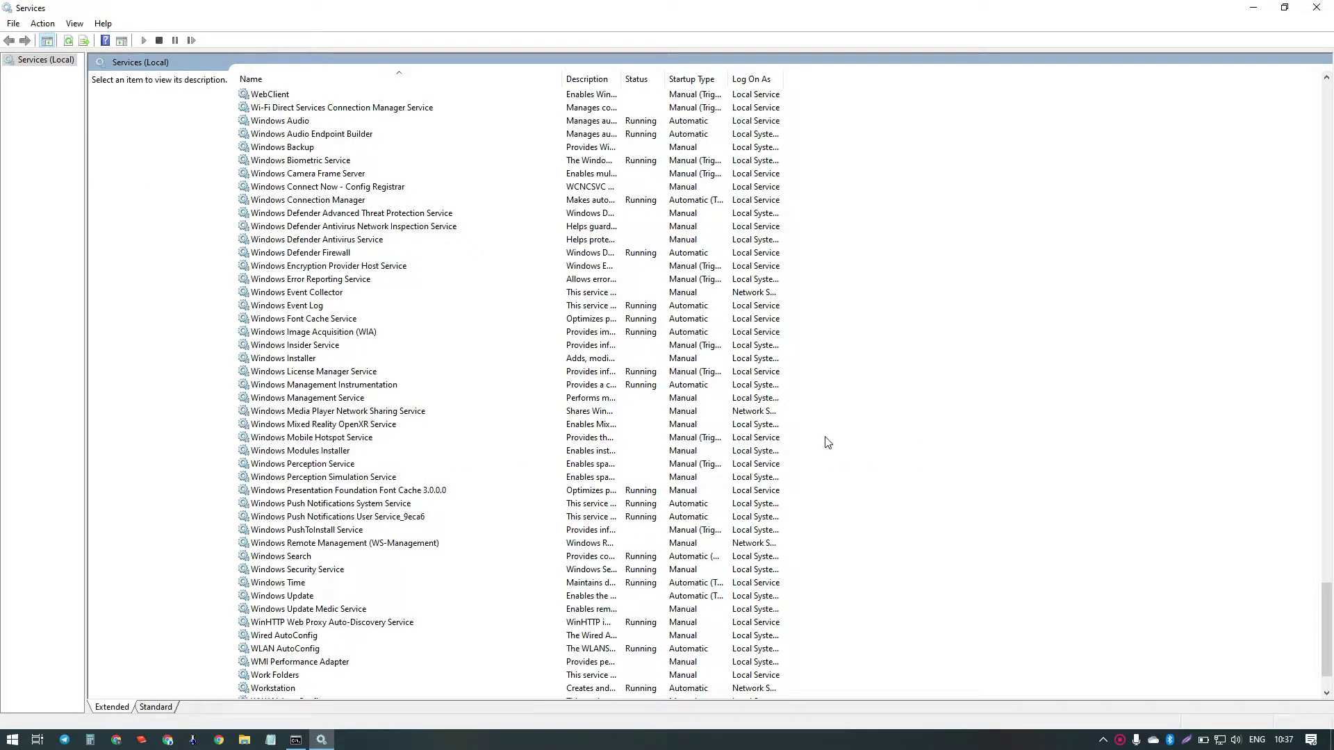
# - Restore the Services window to its smaller size, then search for Device Manager and open it maximized
pyautogui.click(1284, 8)
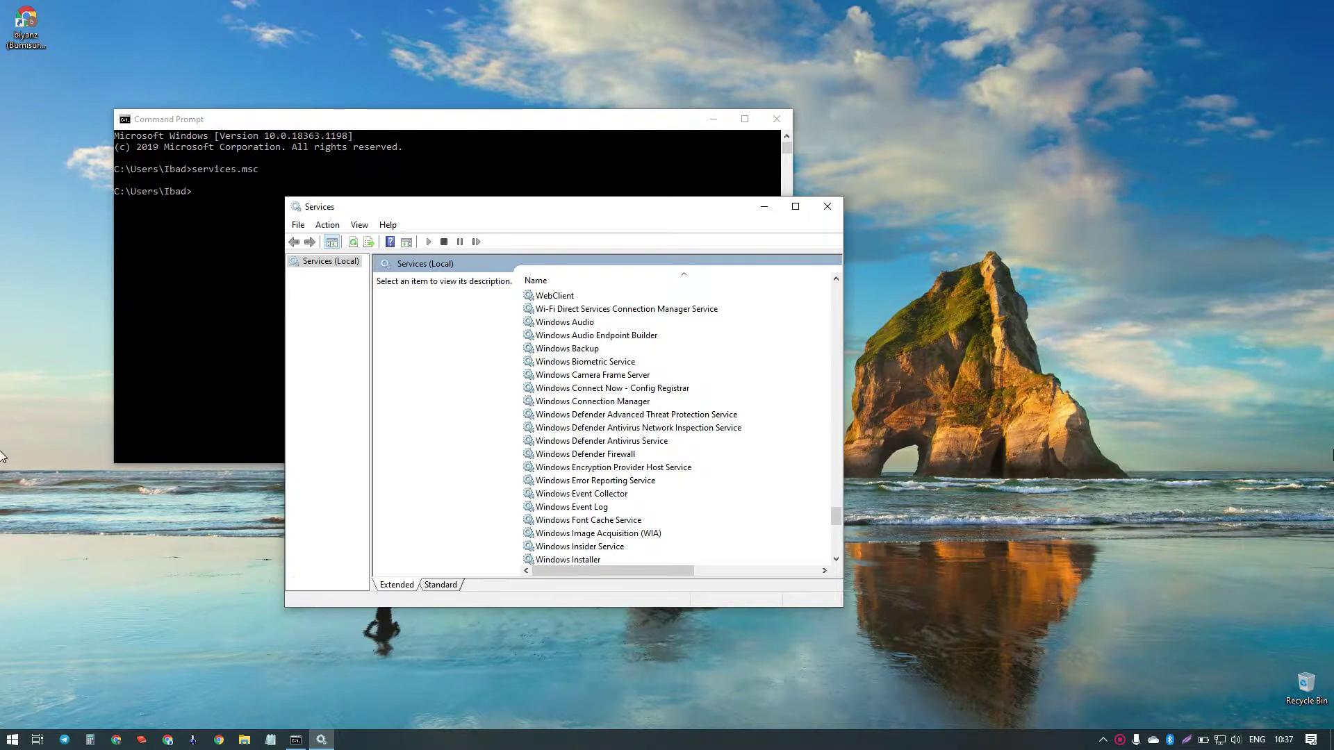
pyautogui.press('super')
pyautogui.write('device')
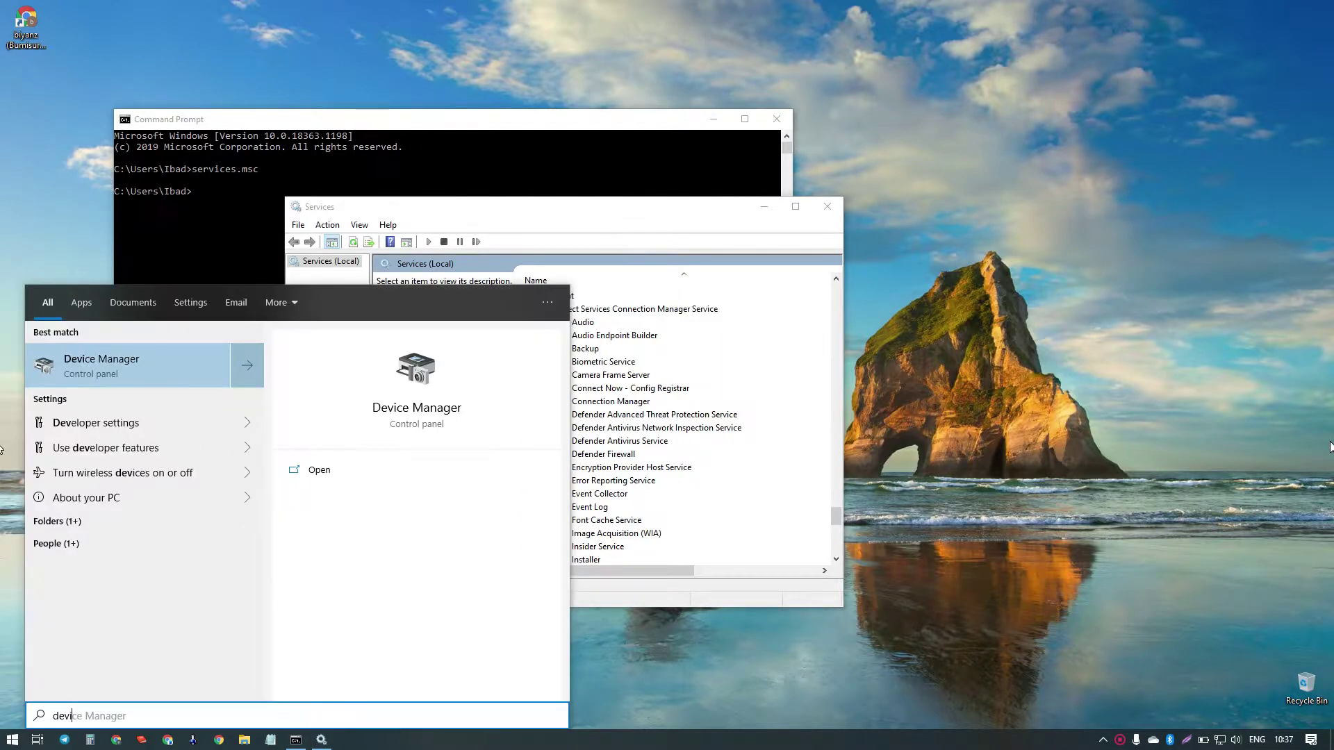
pyautogui.press('BackSpace')
pyautogui.press('BackSpace')
pyautogui.press('BackSpace')
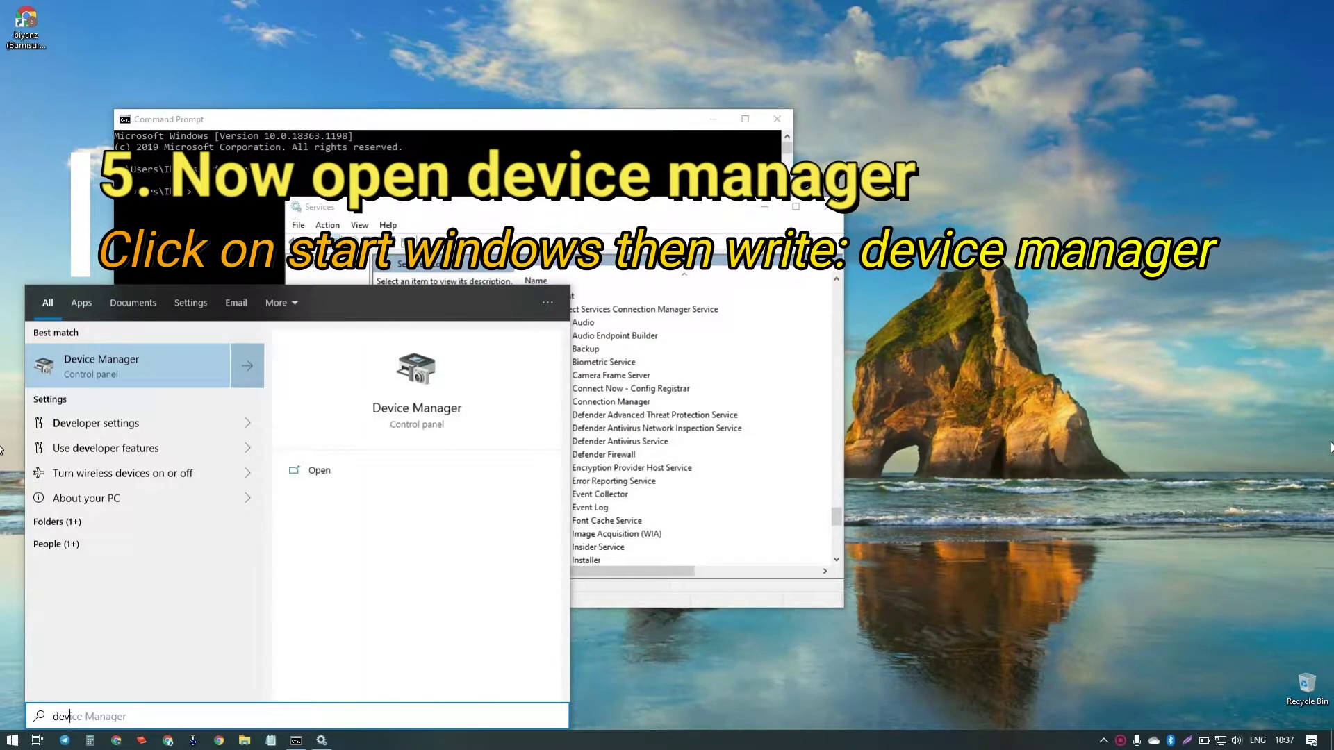
pyautogui.write('ice')
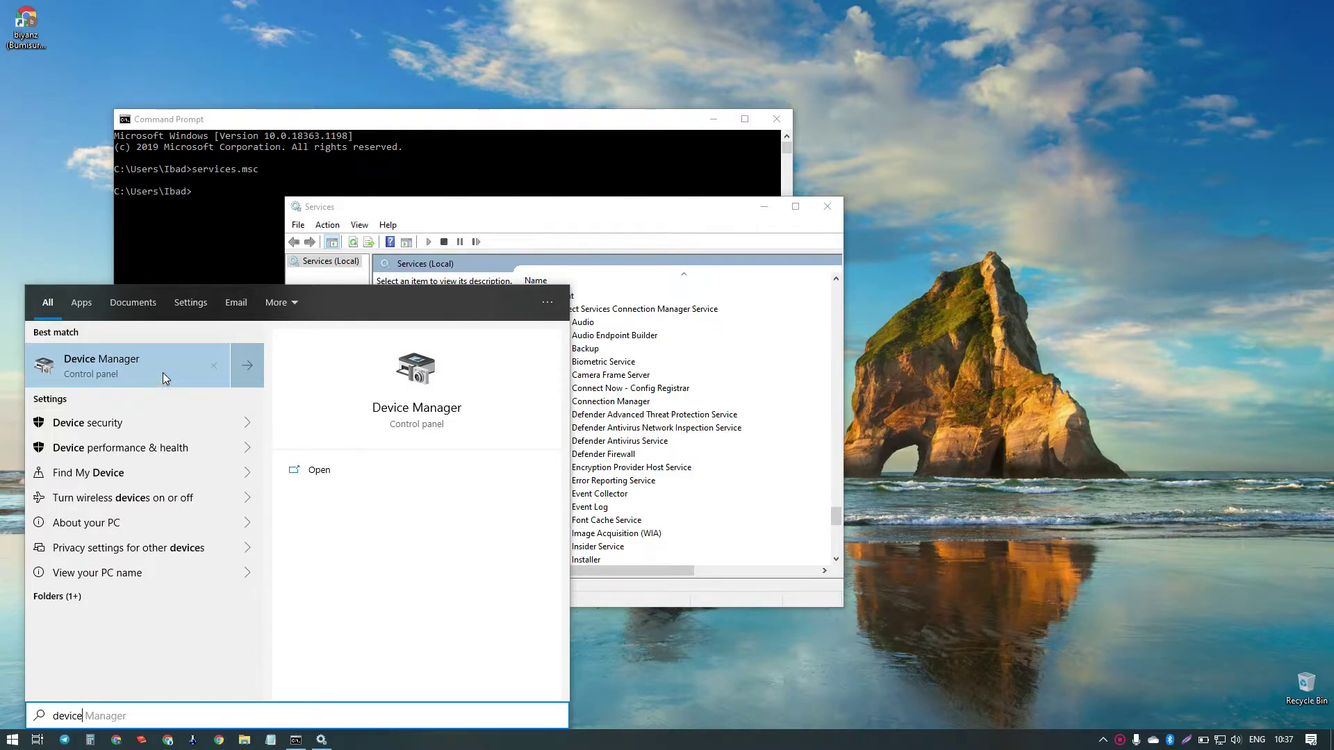
pyautogui.click(115, 373)
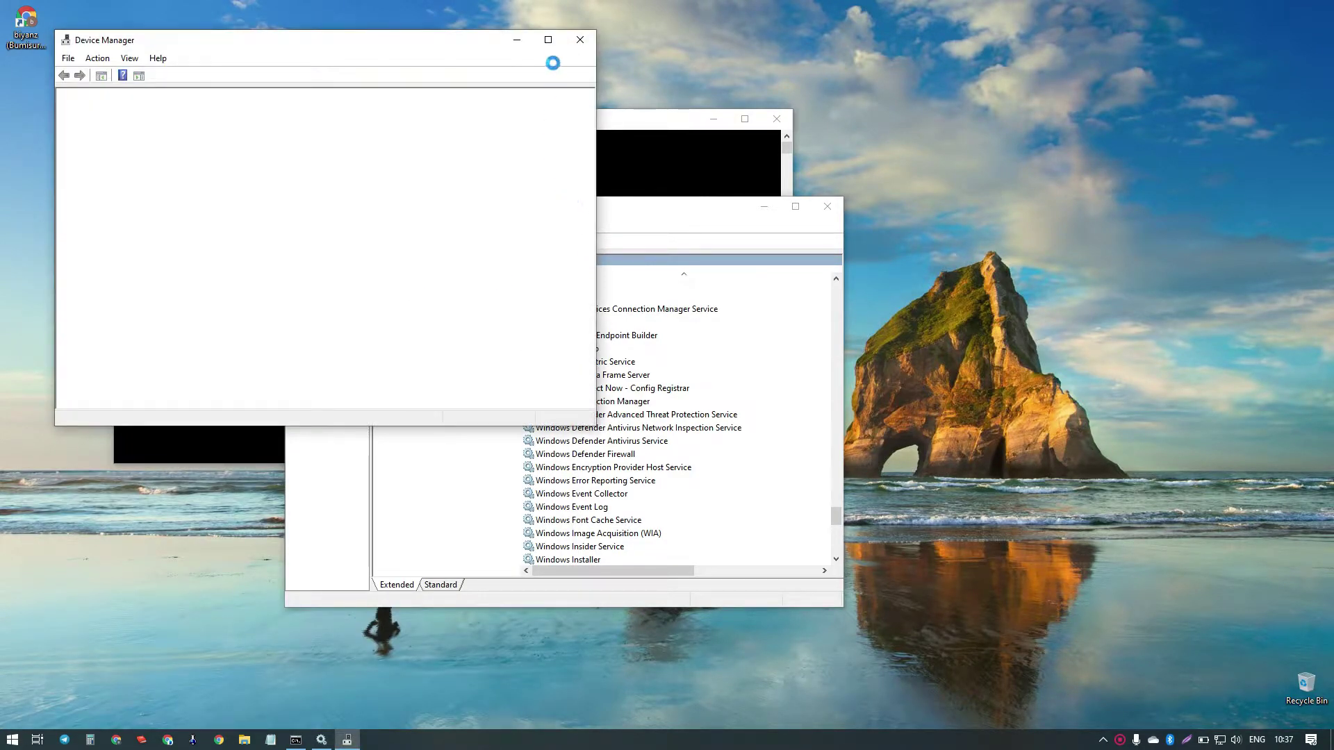
pyautogui.click(547, 40)
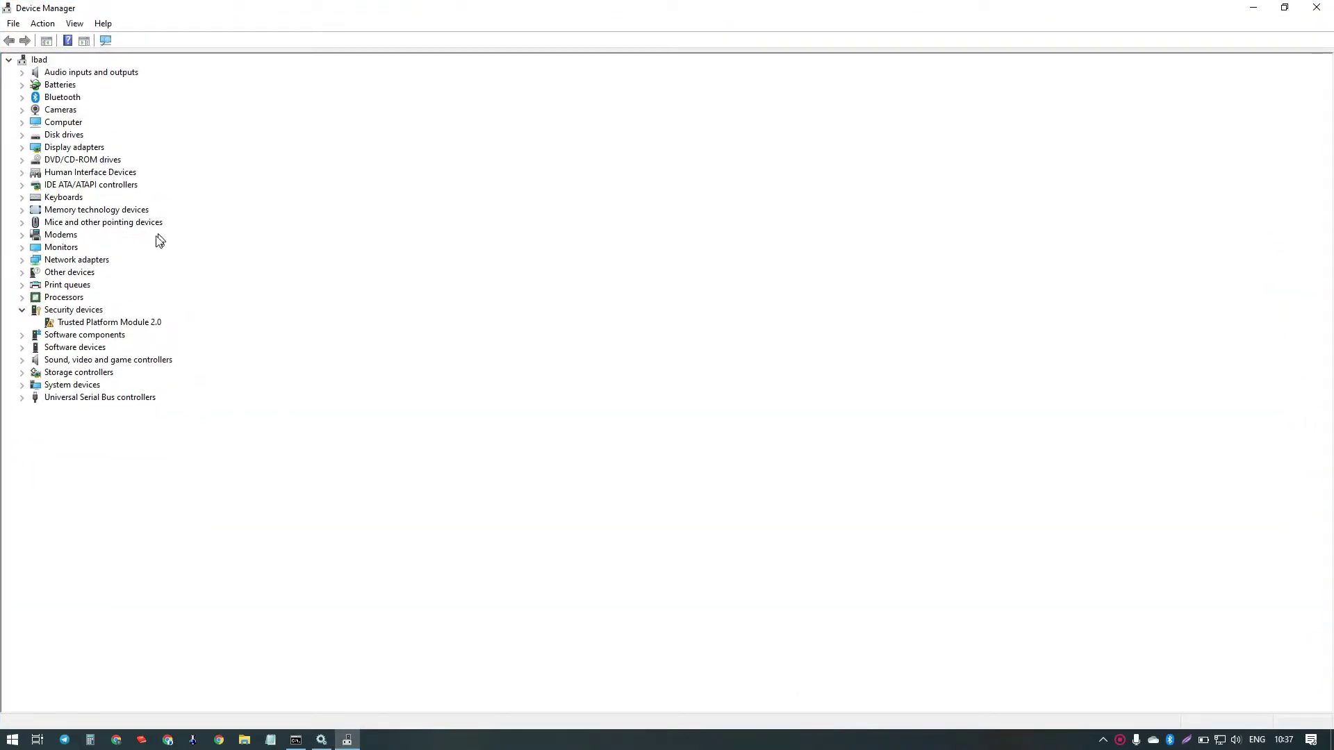
# - Expand the Network adapters category and show hidden devices in the device tree
pyautogui.click(22, 260)
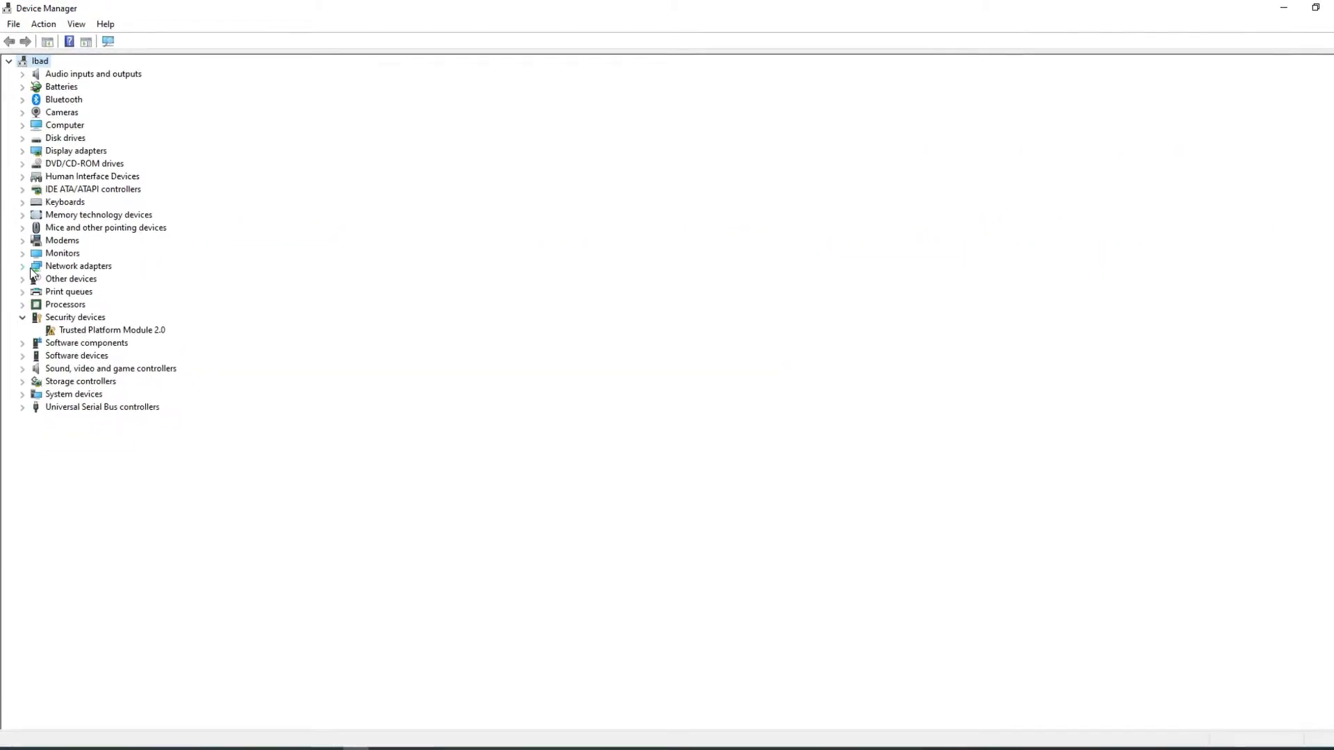
pyautogui.click(25, 260)
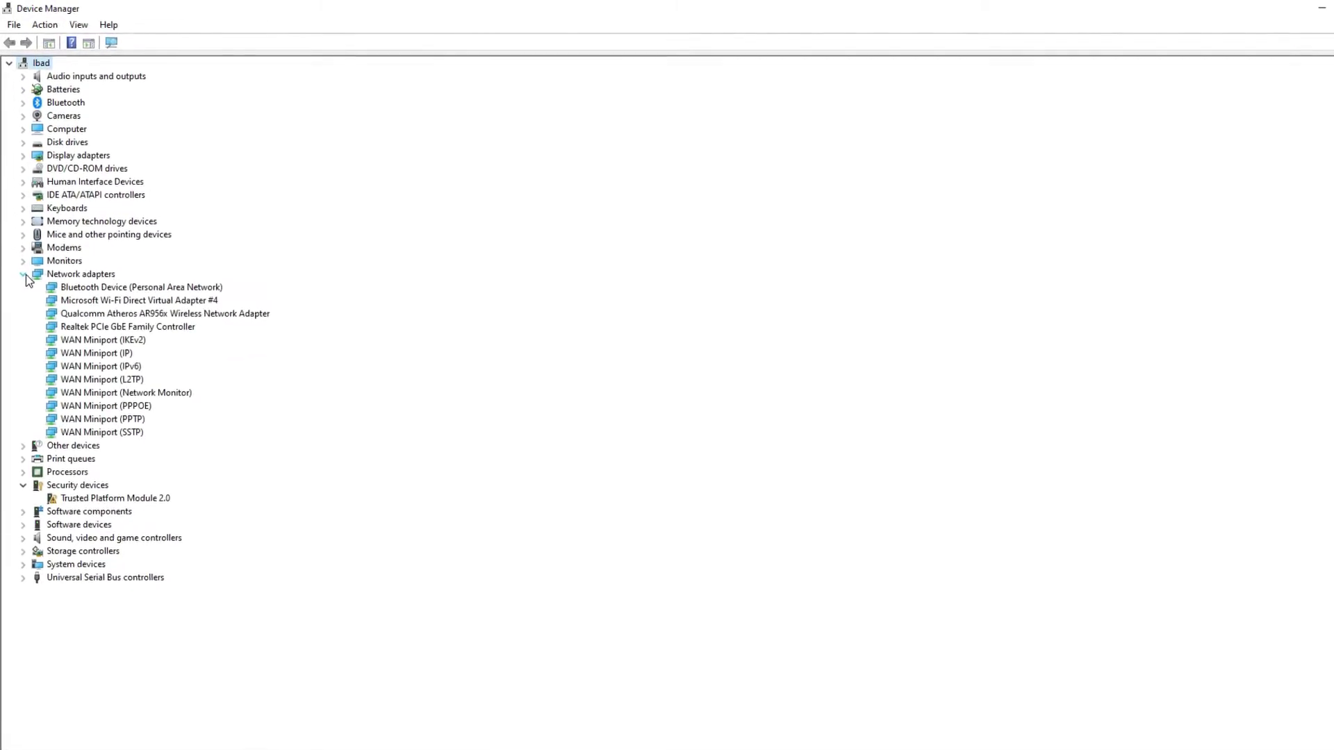
pyautogui.click(79, 24)
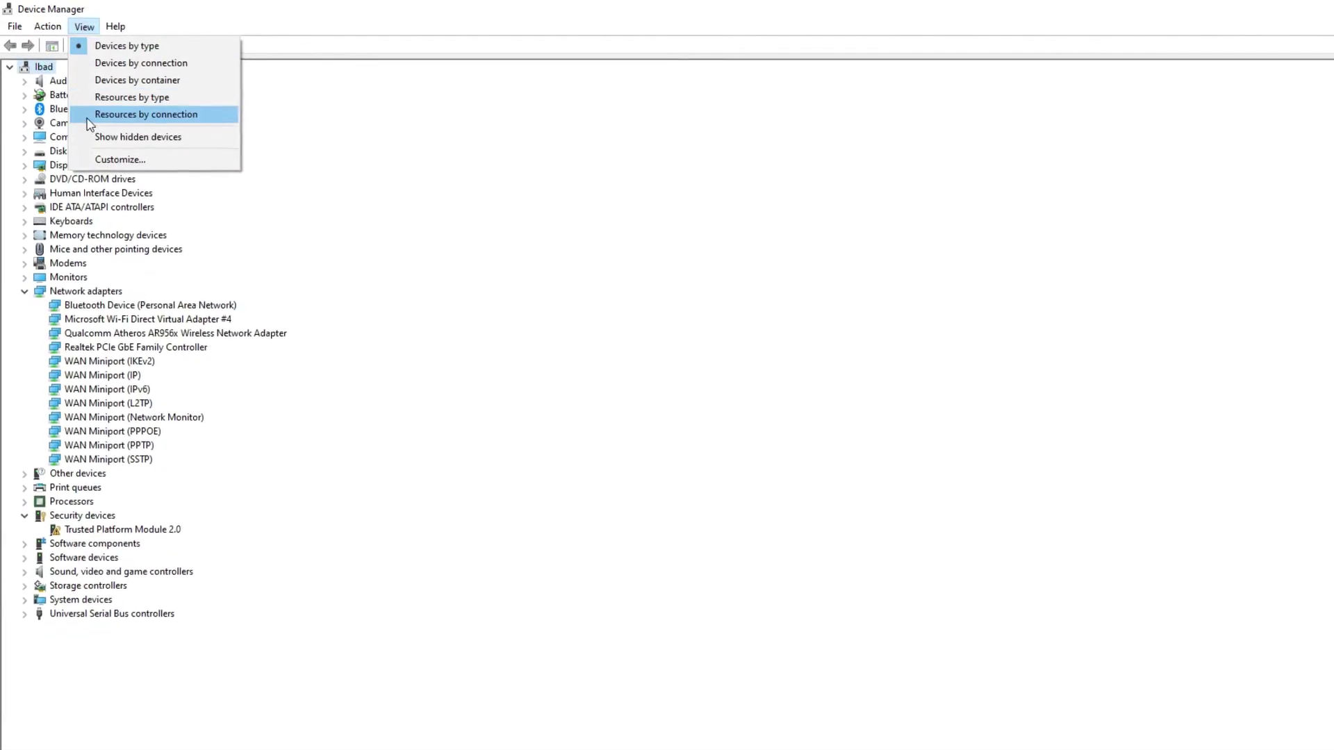
pyautogui.click(208, 138)
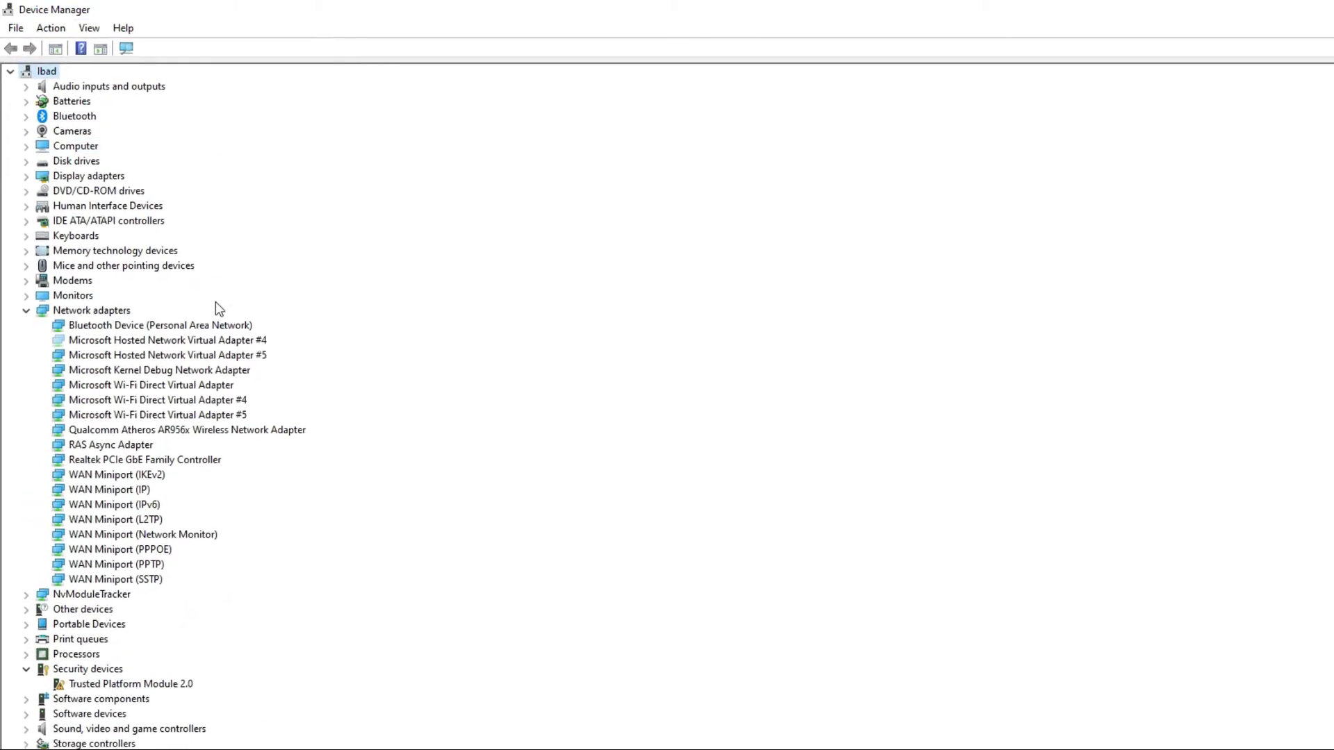
# - Uninstall the Qualcomm Atheros AR956x Wireless Network Adapter from the network adapters
pyautogui.click(153, 460)
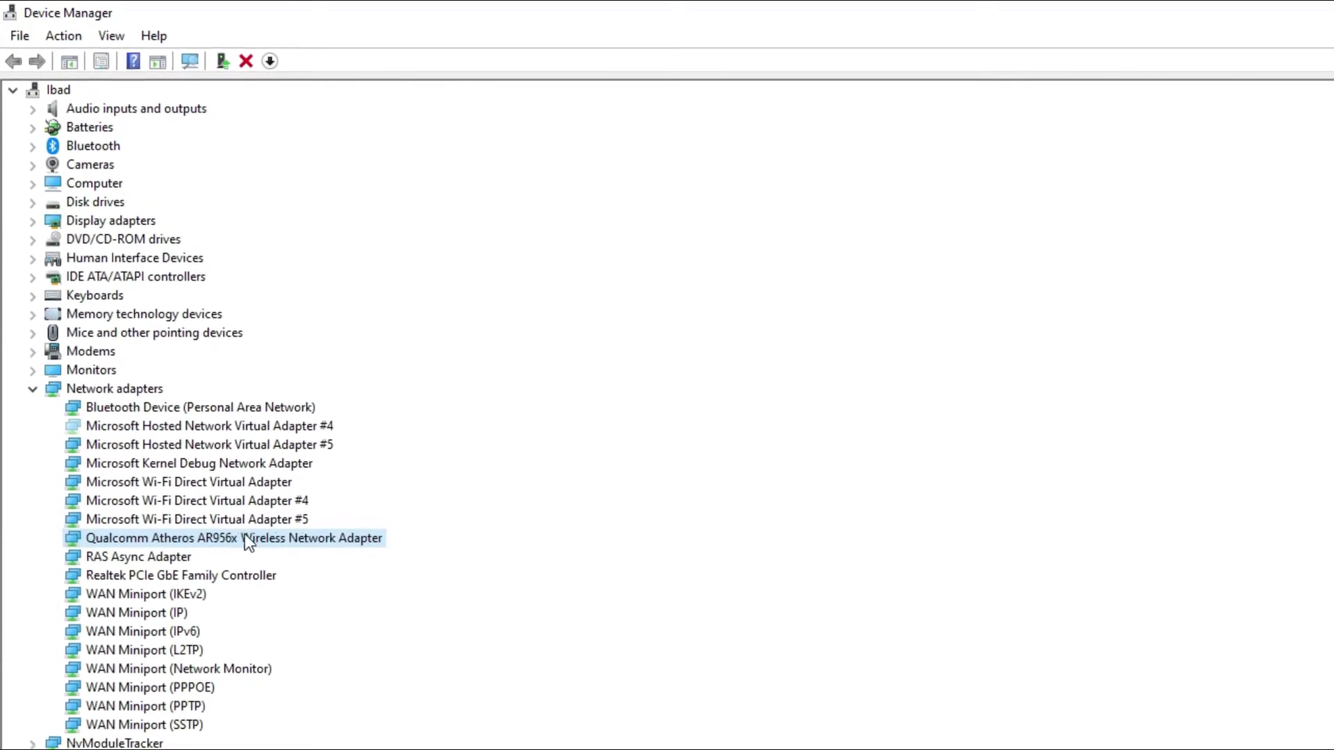
pyautogui.rightClick(228, 538)
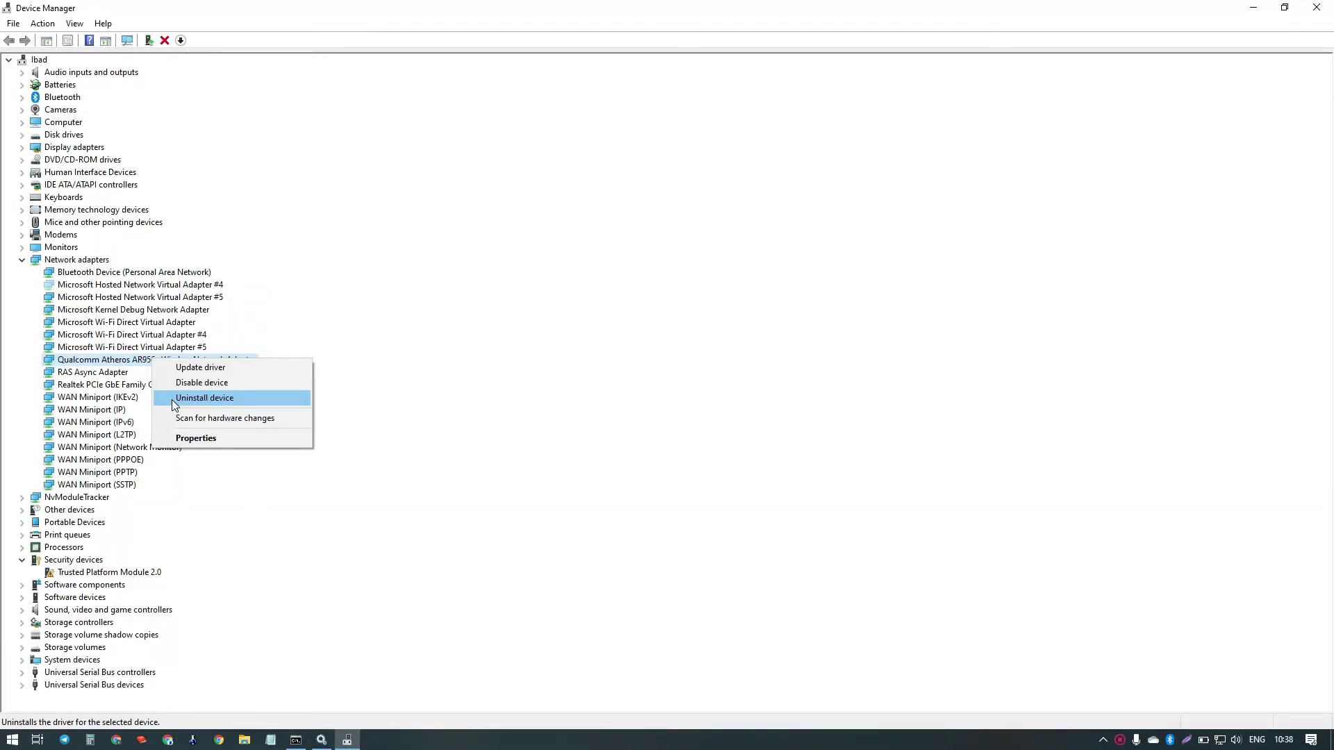
pyautogui.click(173, 399)
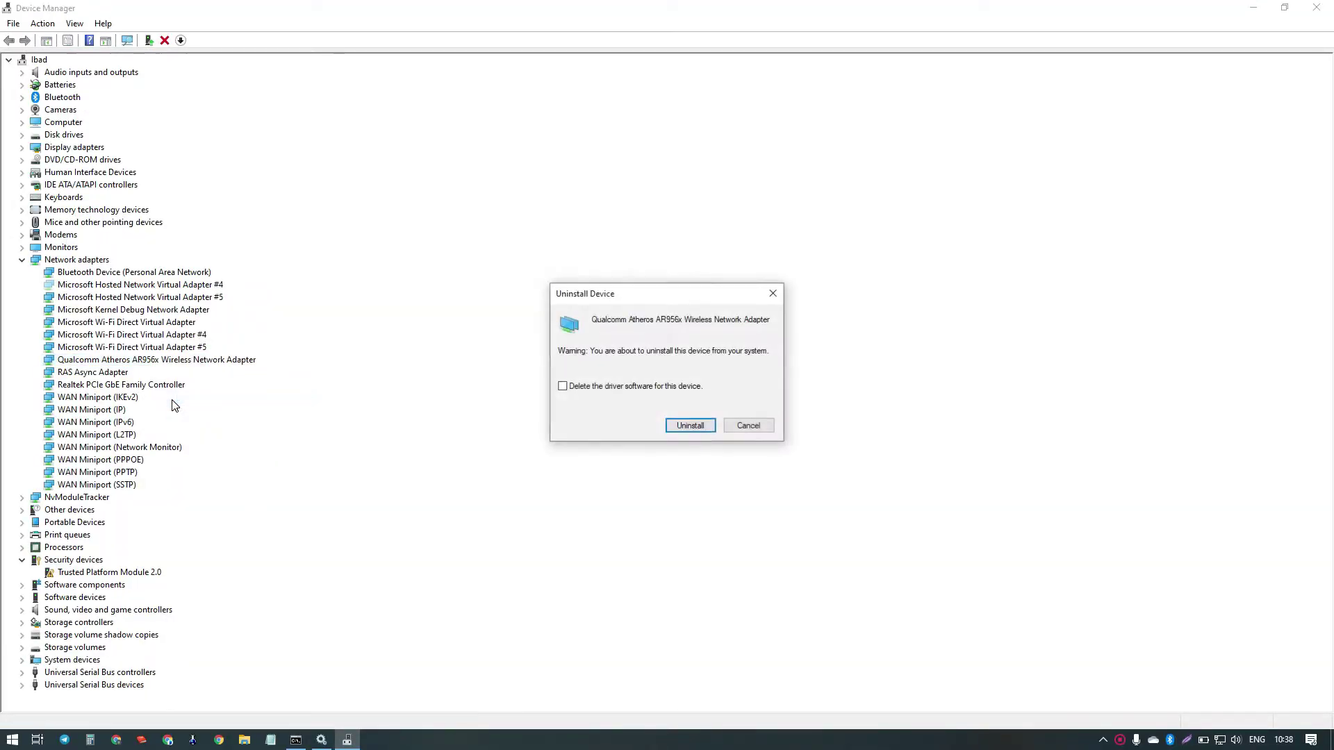
pyautogui.click(685, 430)
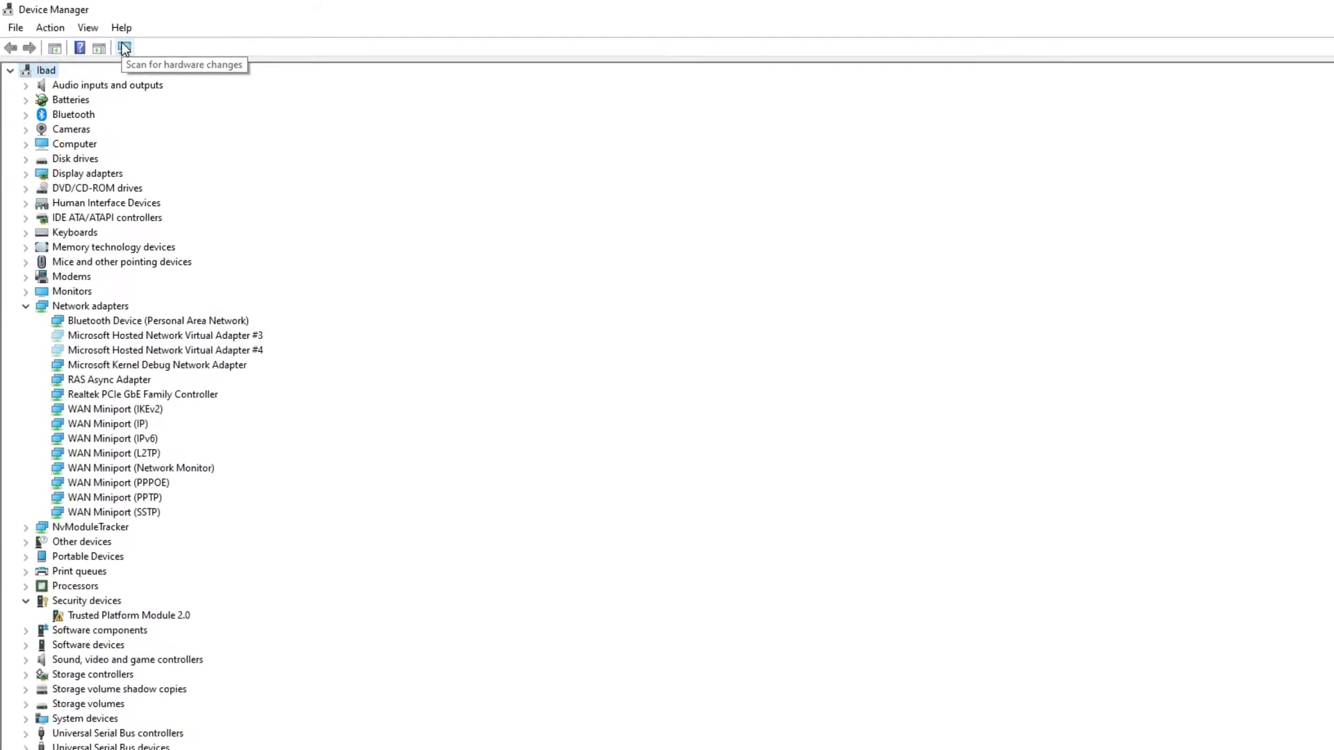
# - Scan the computer for hardware changes to reinstall the removed wireless network adapter
pyautogui.click(125, 48)
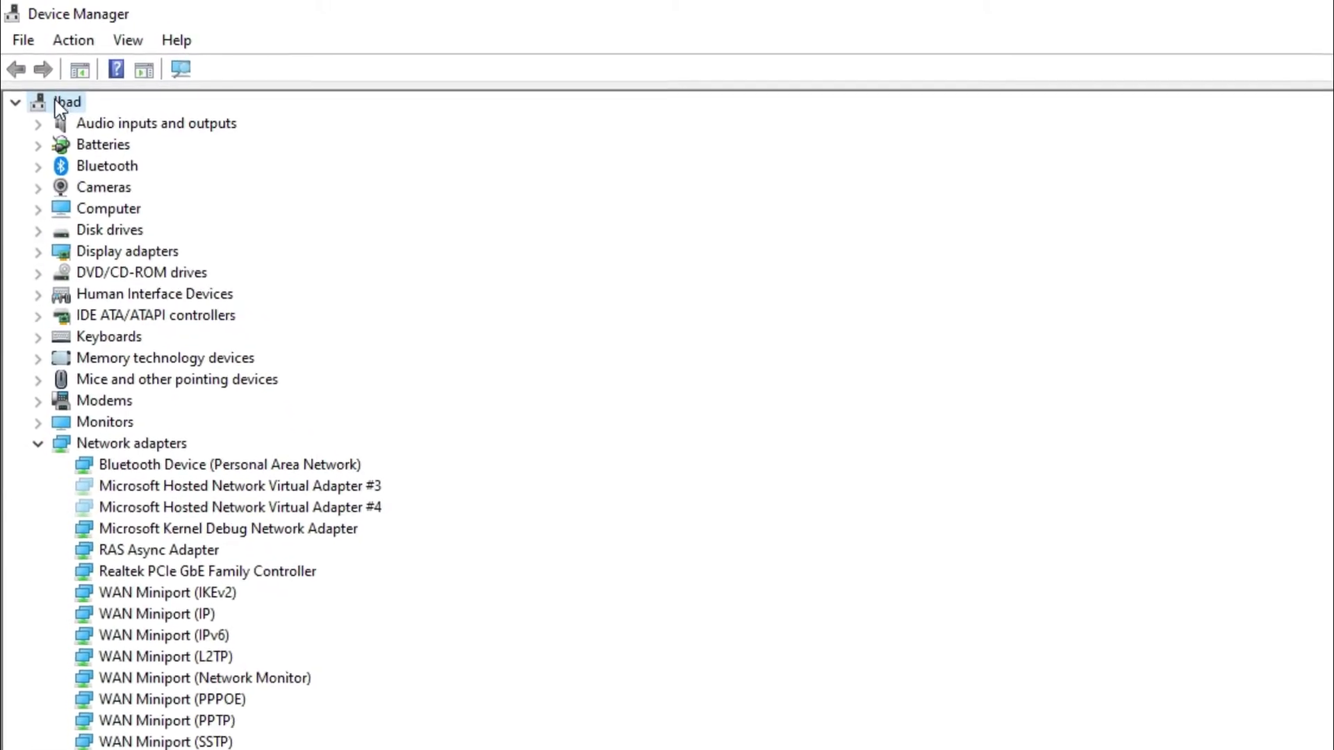
pyautogui.rightClick(61, 95)
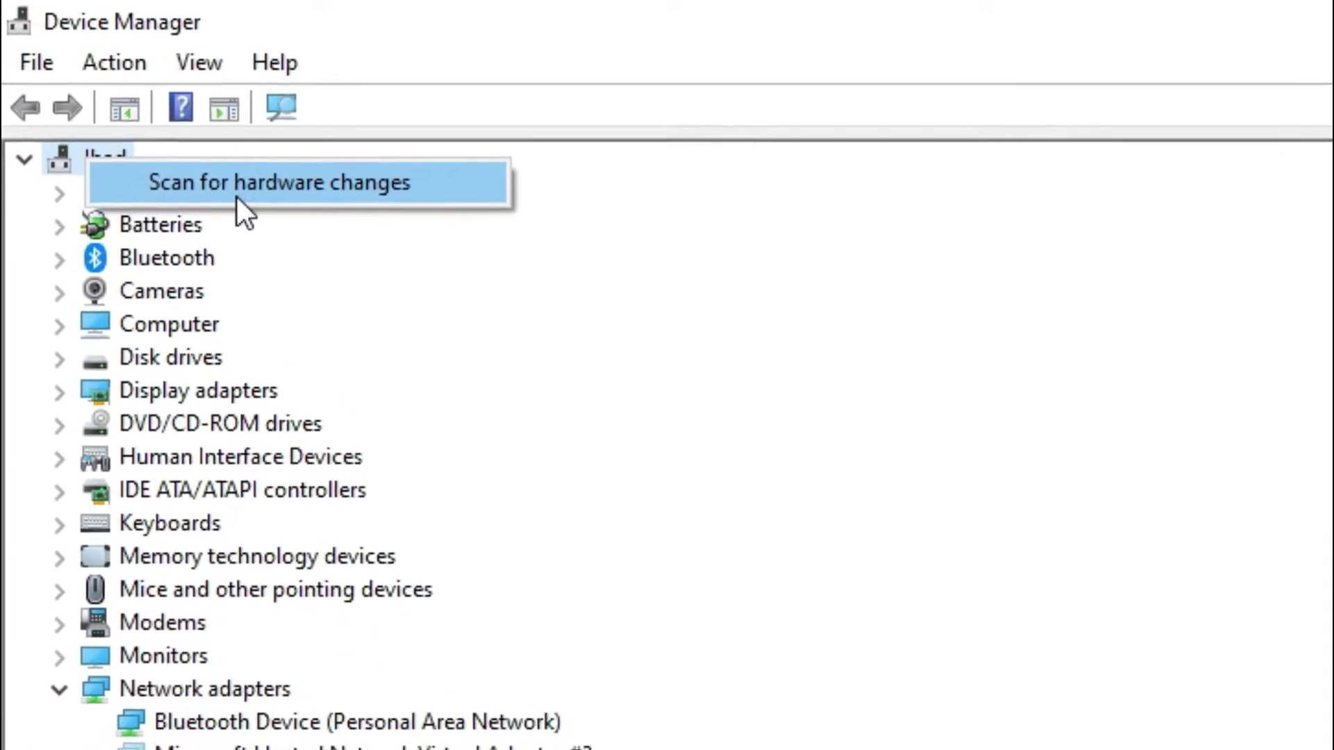
pyautogui.click(331, 135)
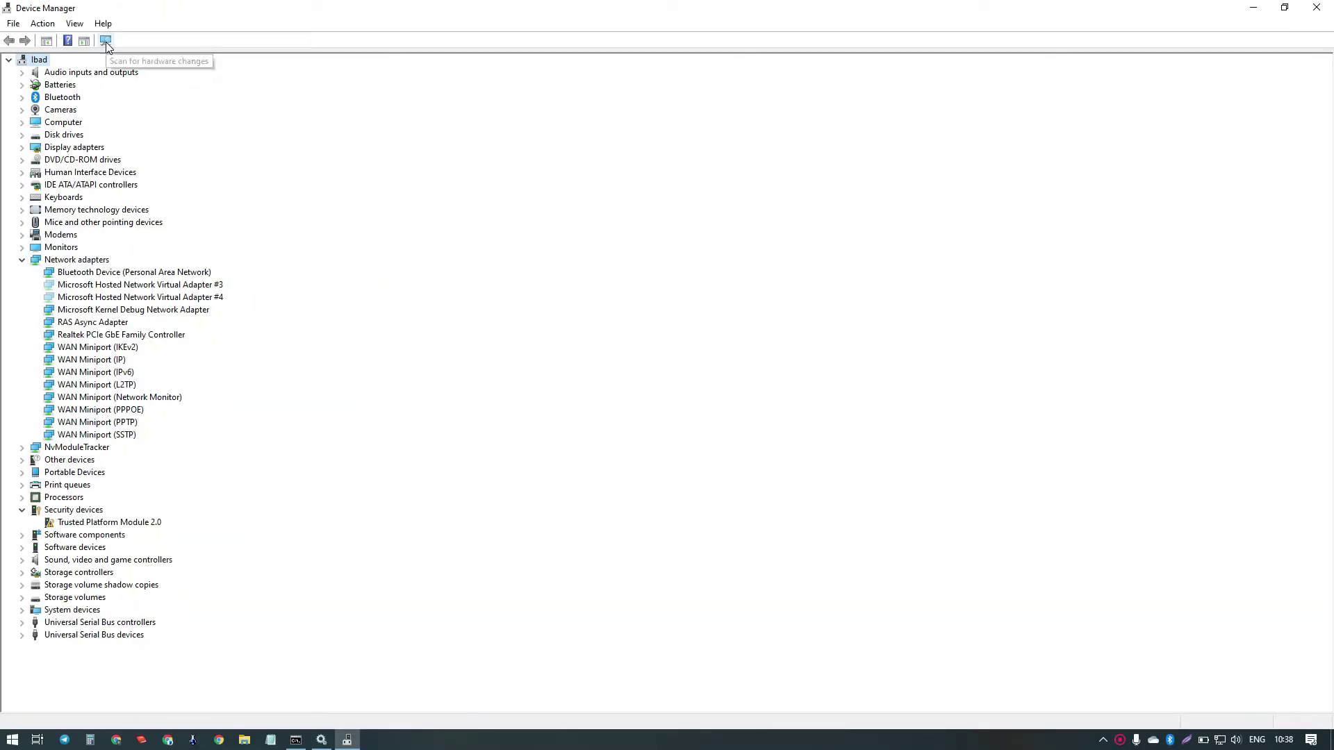
pyautogui.click(105, 42)
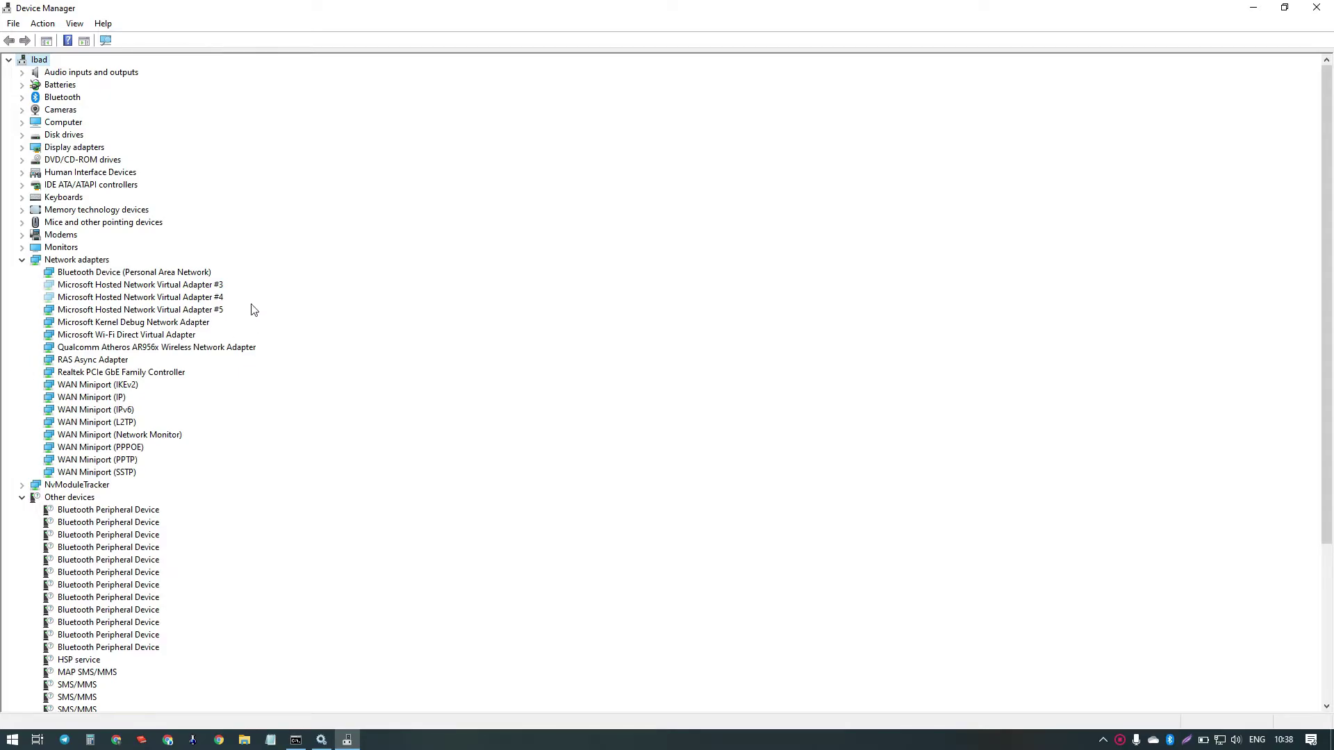
# - Close the Device Manager, Services and Command Prompt windows to return to the empty desktop
pyautogui.click(1284, 7)
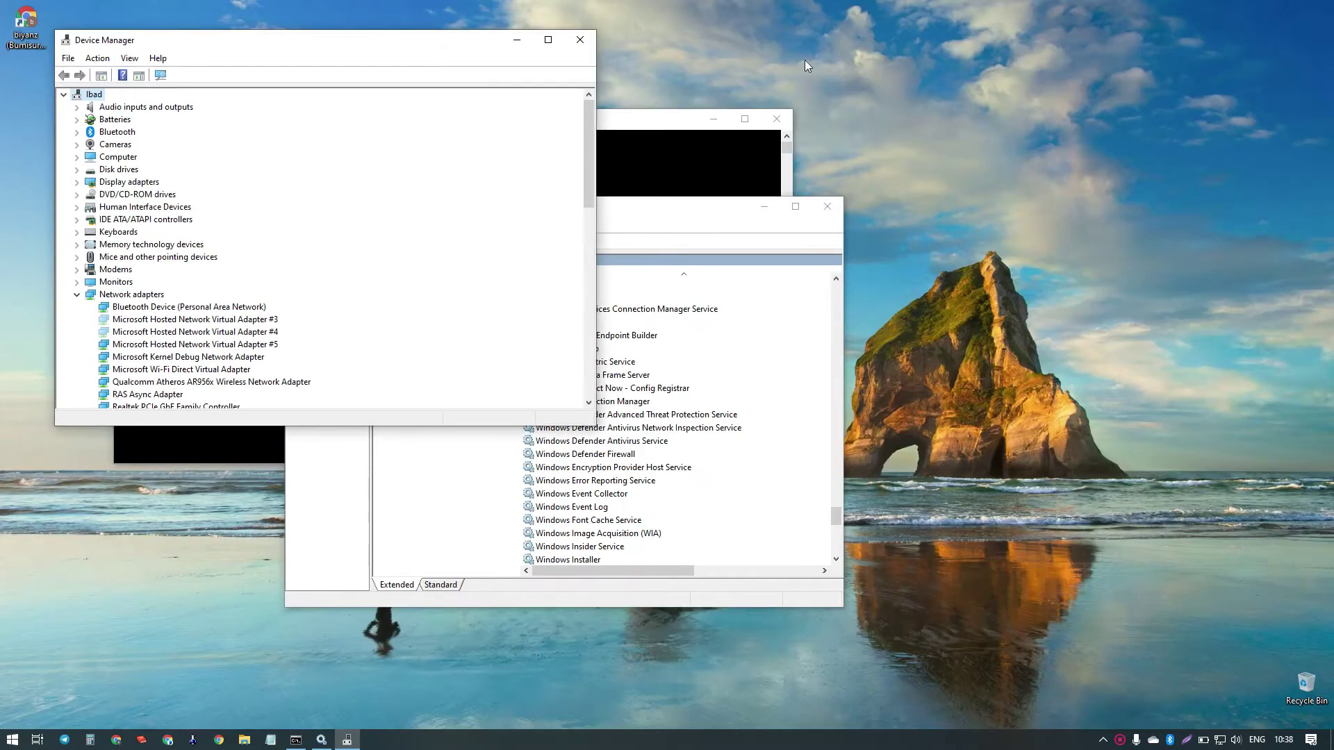
pyautogui.click(580, 40)
pyautogui.click(827, 206)
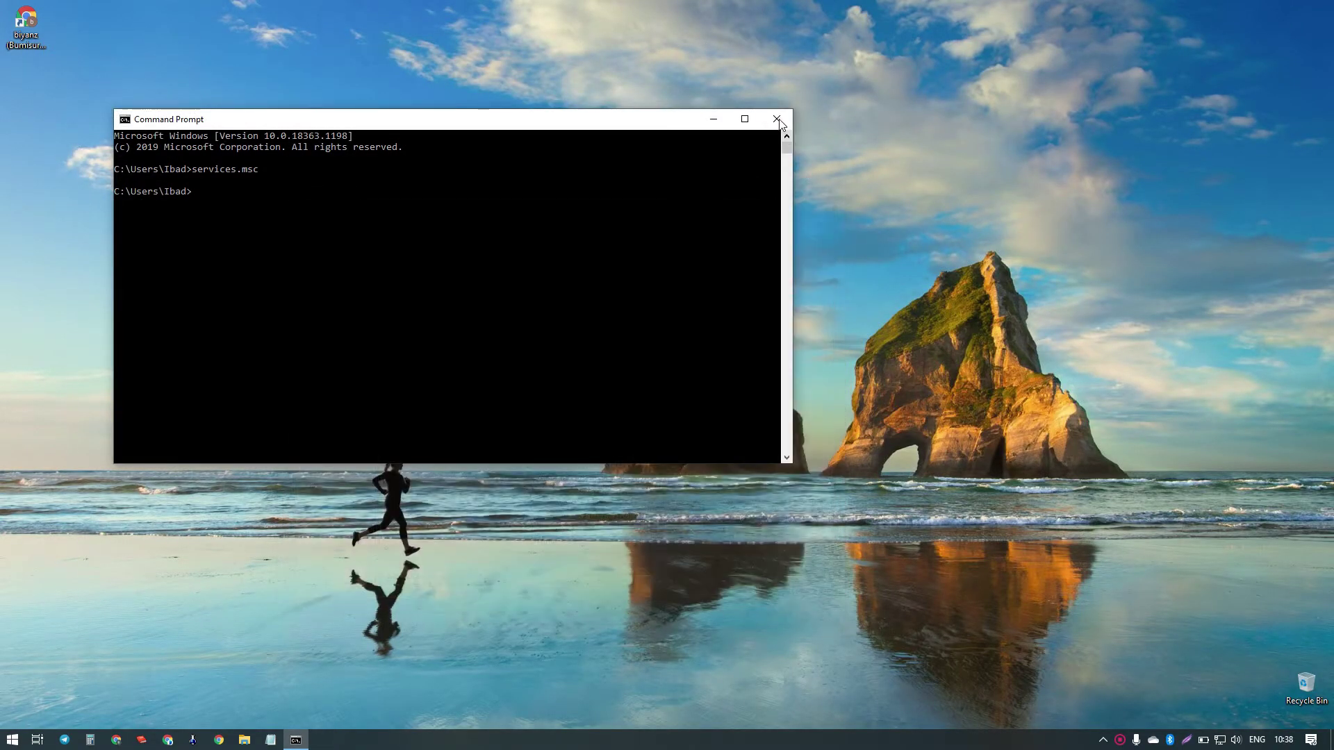
pyautogui.click(777, 119)
pyautogui.rightClick(569, 222)
pyautogui.click(607, 264)
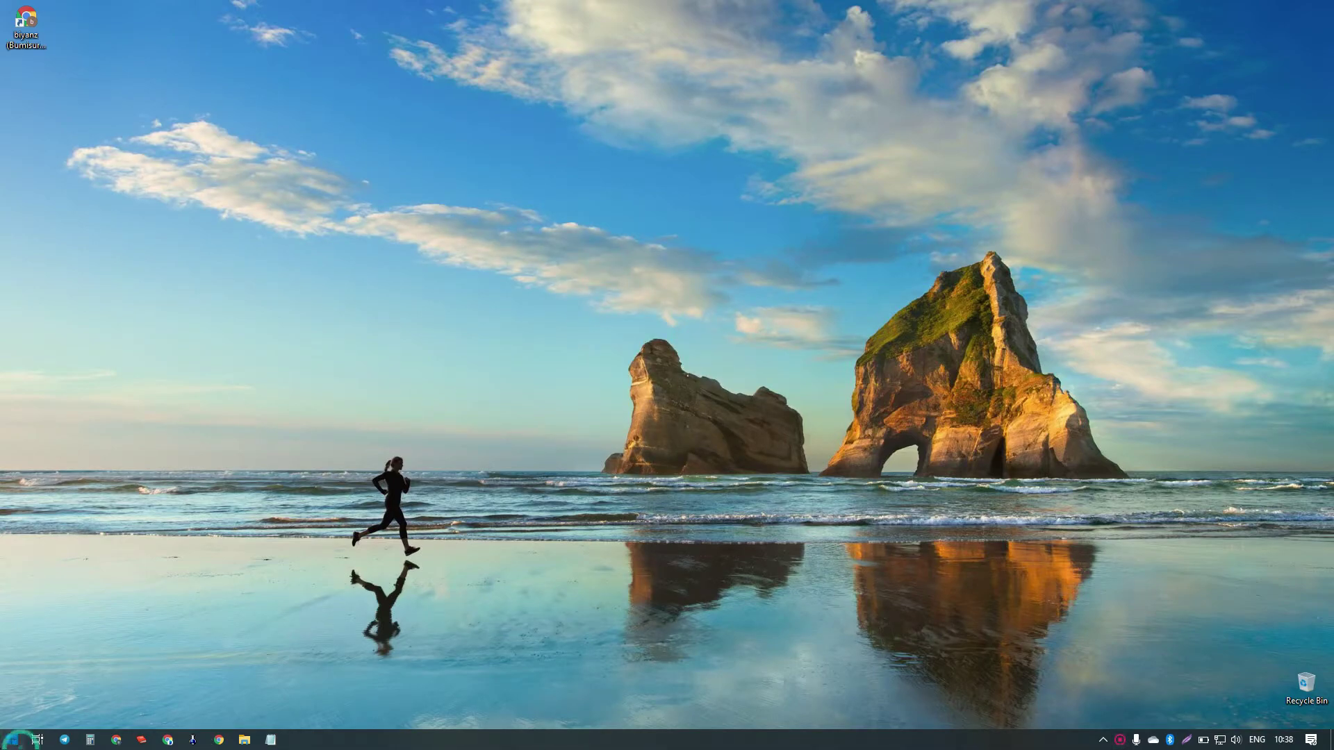
# - Open the computer's power options for a restart
pyautogui.click(11, 739)
pyautogui.click(21, 713)
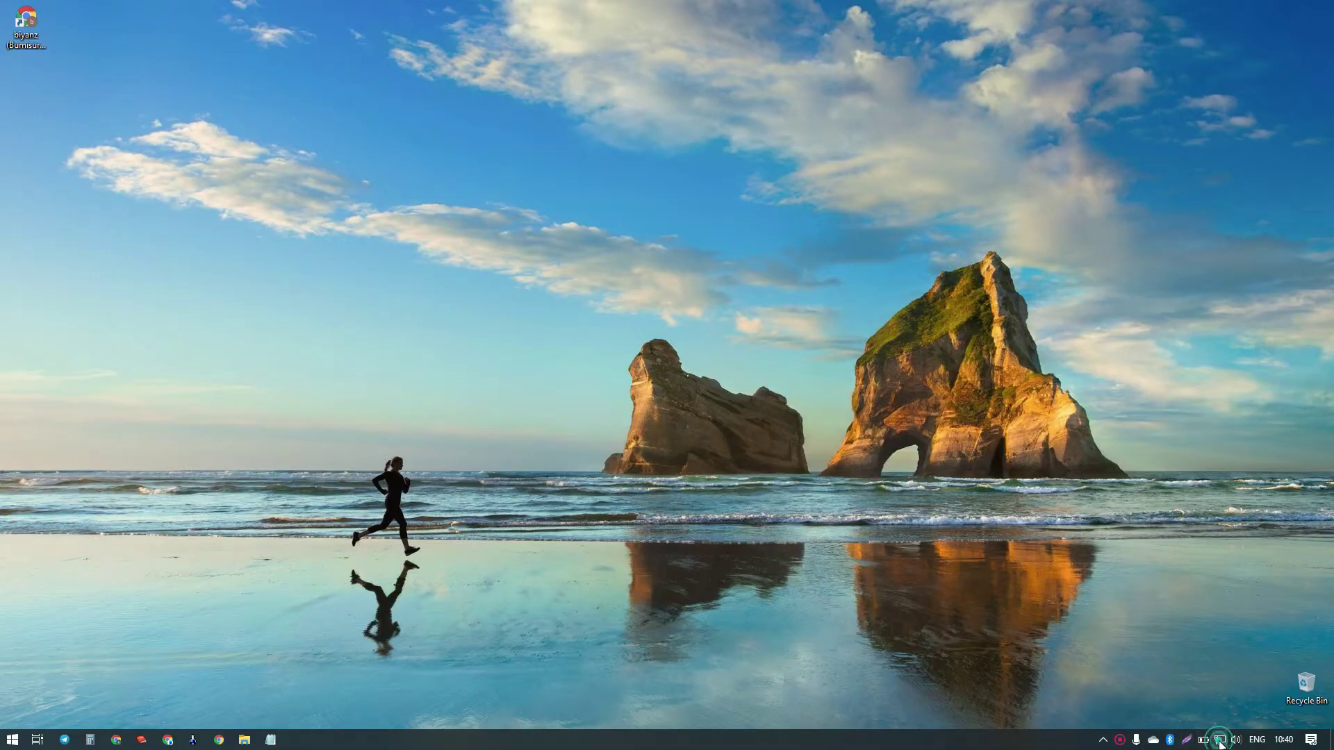
# - Open the Mobile hotspot settings and enable sharing the internet connection with other devices
pyautogui.click(1220, 741)
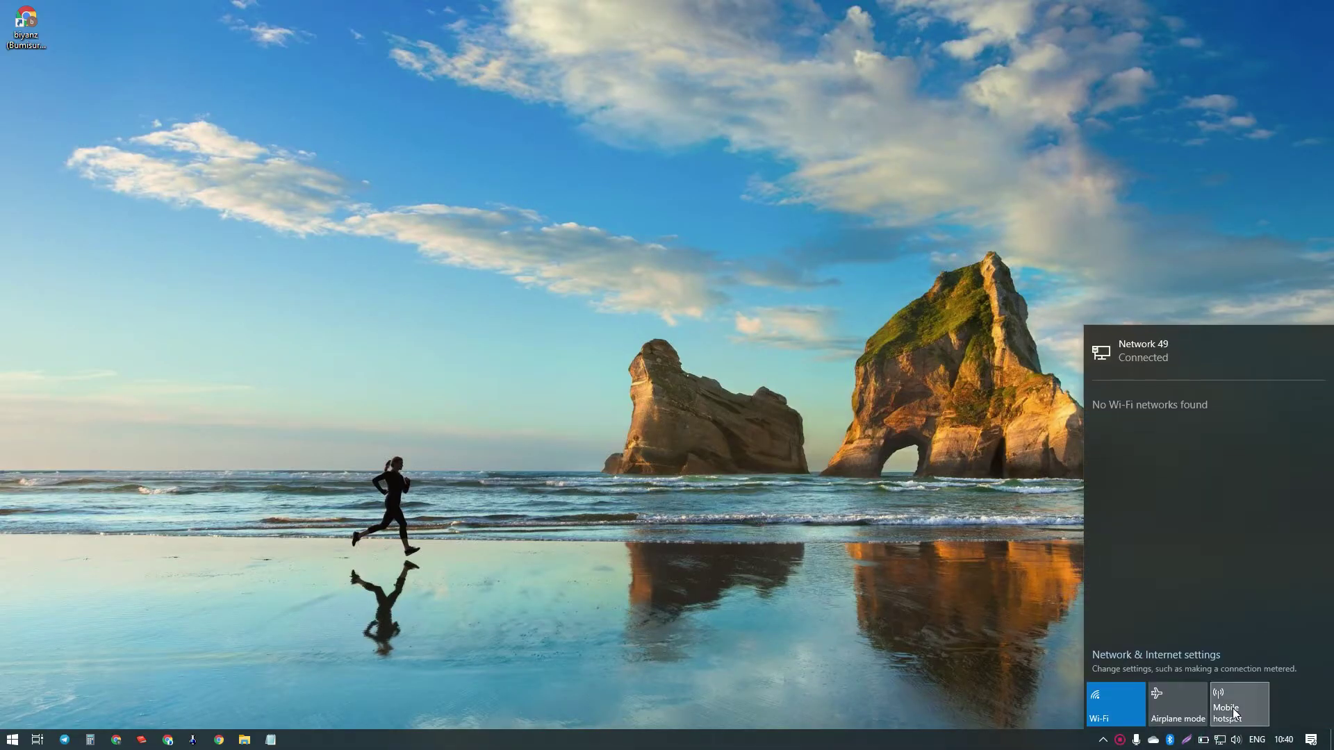
pyautogui.click(1271, 691)
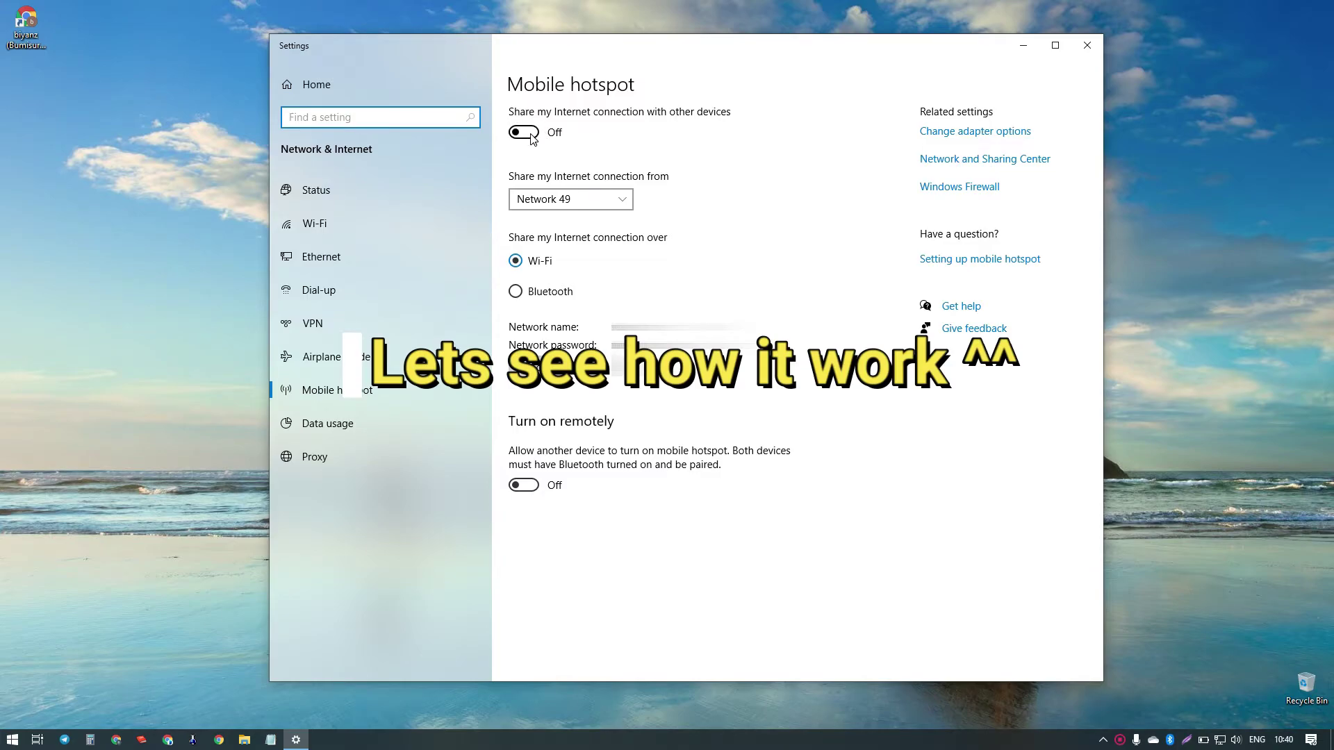
pyautogui.click(524, 133)
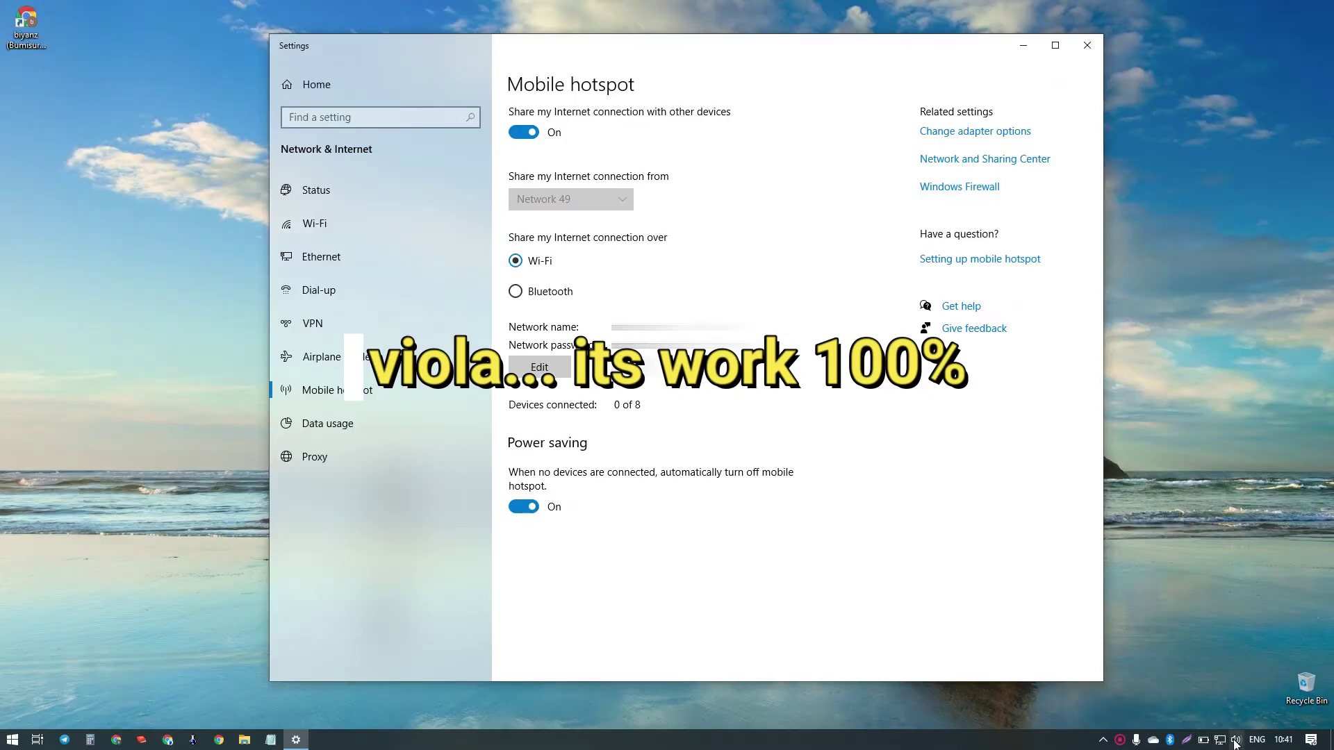
# - Check the mobile hotspot's status in the network connections overview
pyautogui.click(1220, 741)
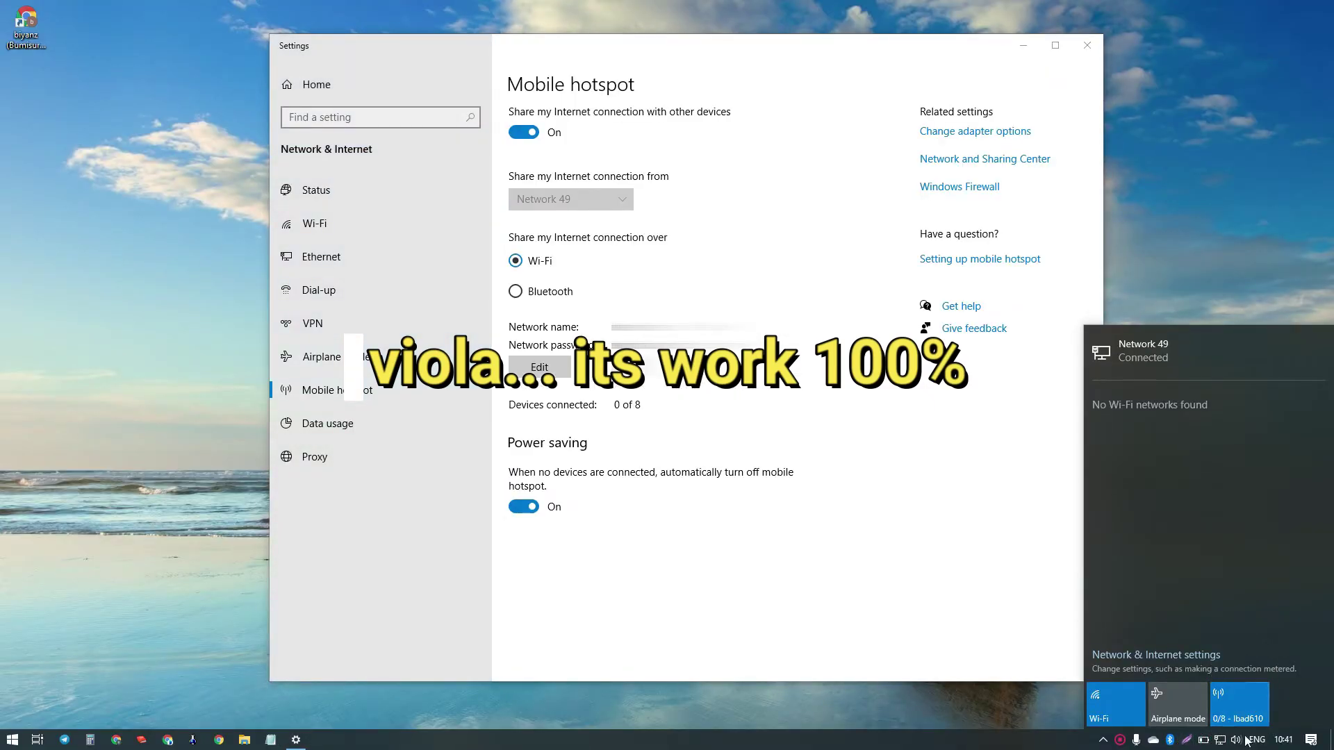
pyautogui.click(880, 630)
pyautogui.rightClick(1221, 406)
pyautogui.click(1222, 441)
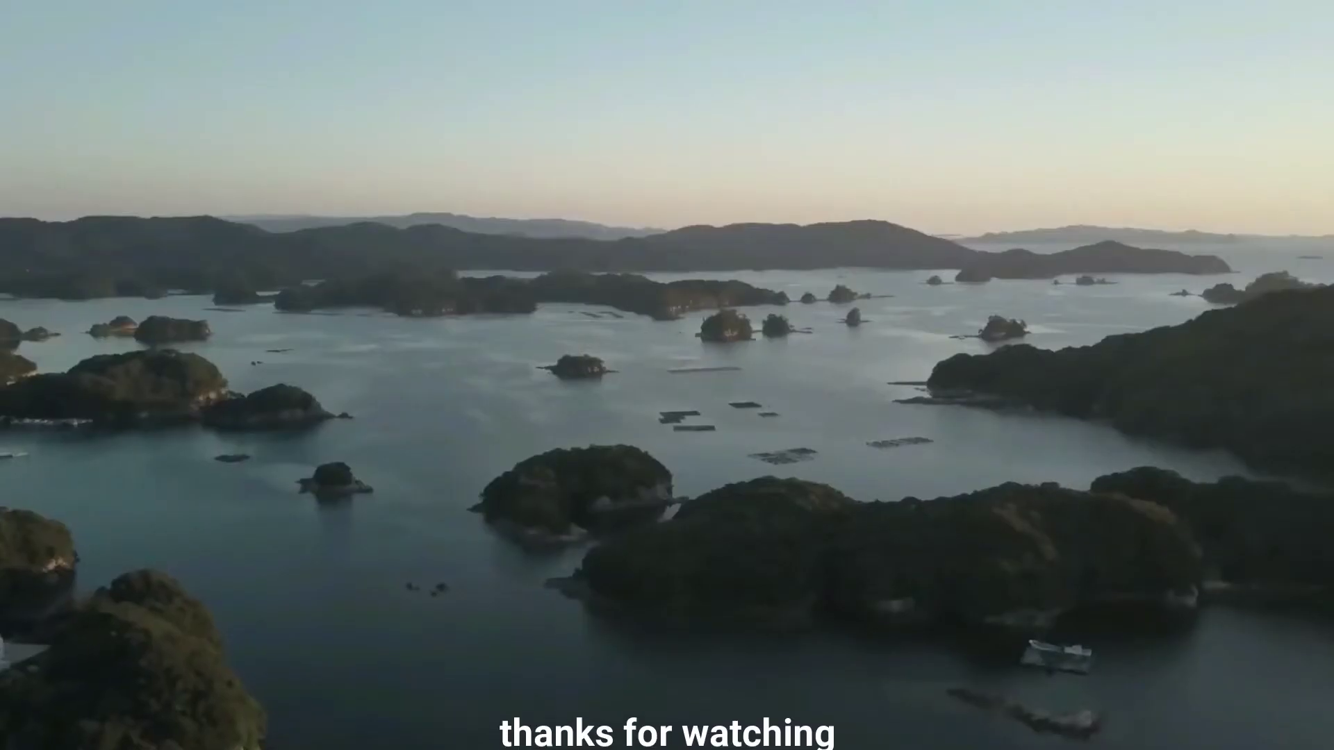